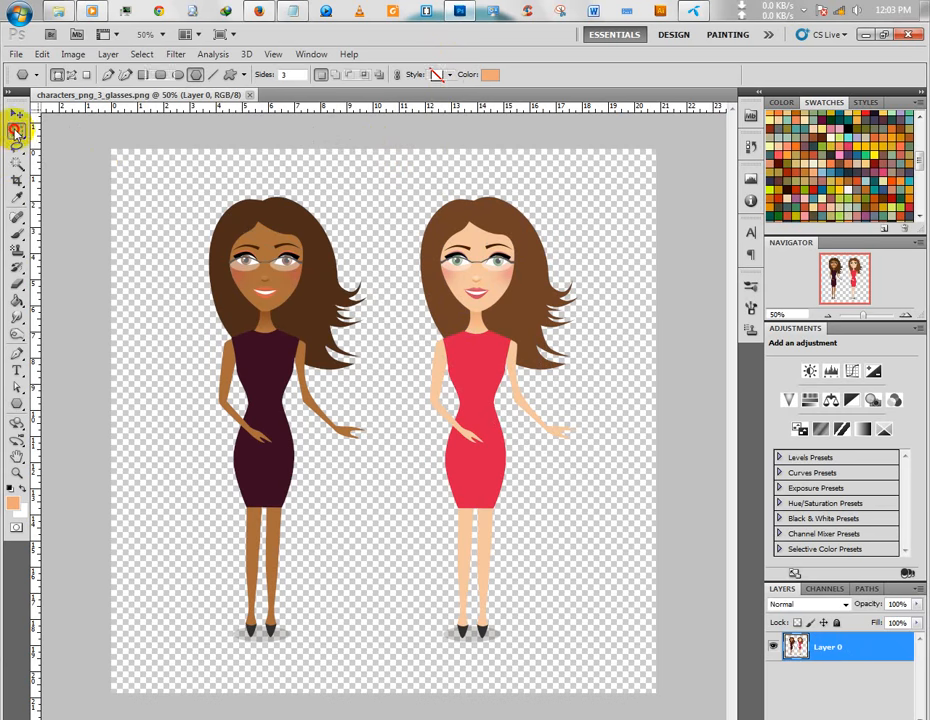
- Select the half of the image with the woman in the red dress and cut it
{"action": "left_click_drag", "start_coordinate": [376, 150], "coordinate": [671, 681]}
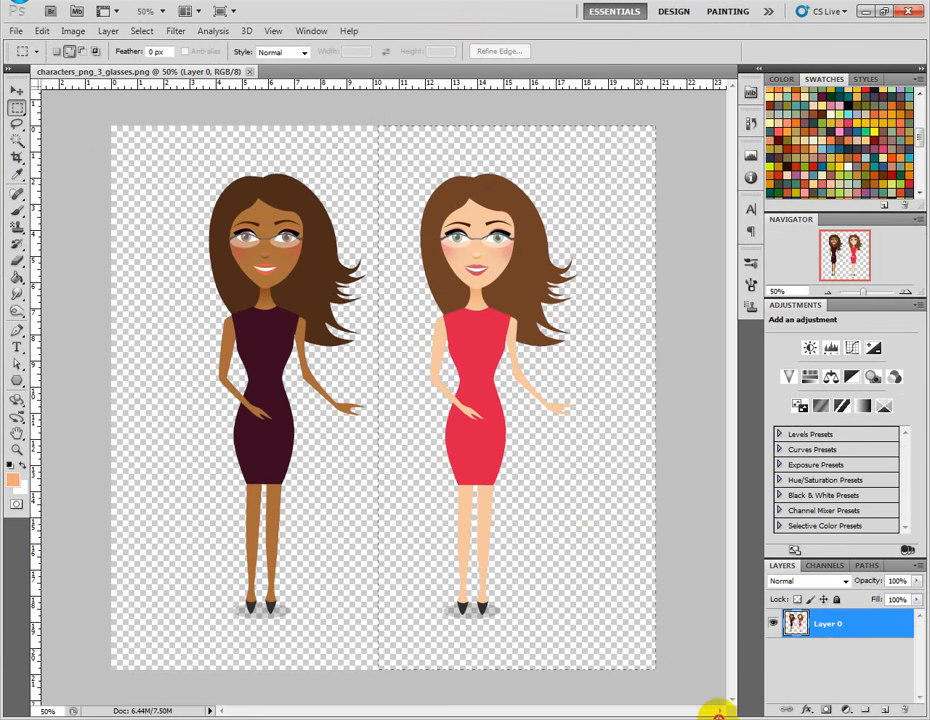
{"action": "key", "text": "Delete"}
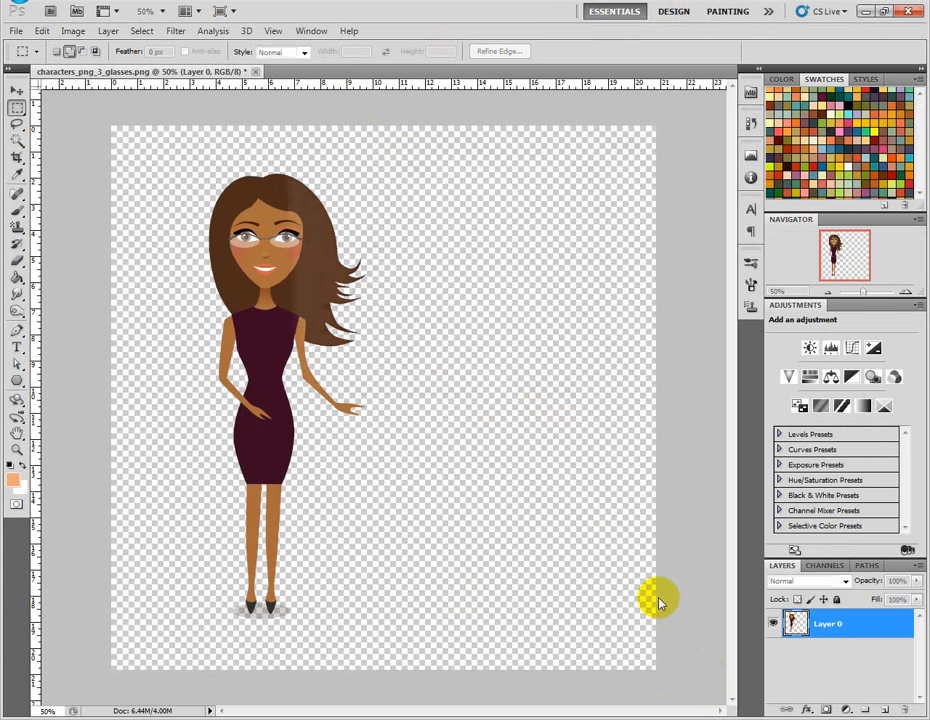
- Create a new document from the saved custom preset listed above Business Card and fill its layer with white
{"action": "key", "text": "ctrl+n"}
{"action": "left_click", "coordinate": [470, 187]}
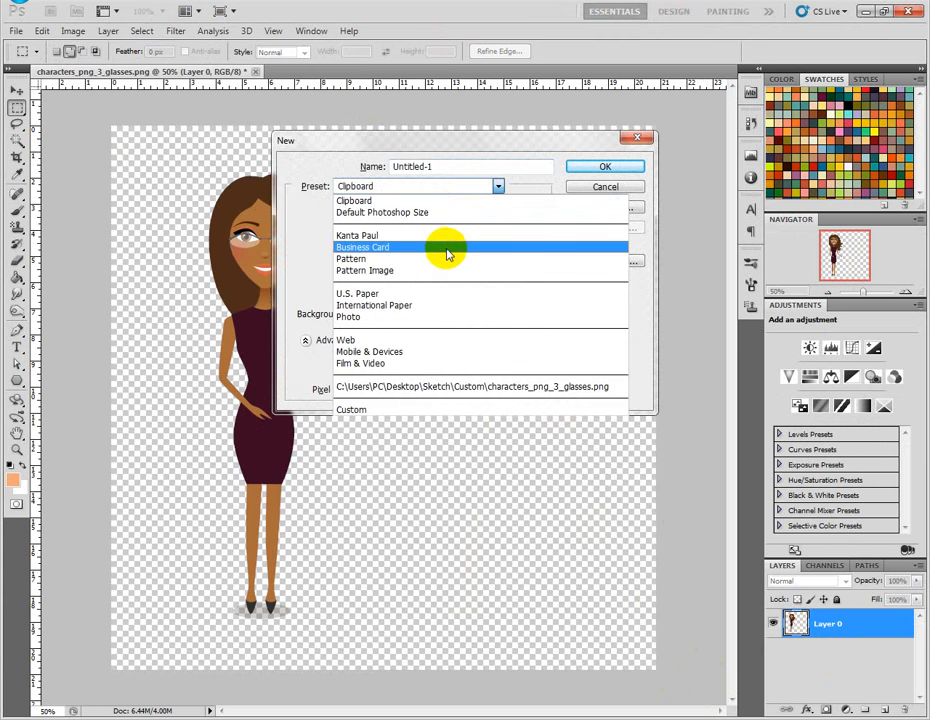
{"action": "left_click", "coordinate": [446, 235]}
{"action": "left_click", "coordinate": [585, 167]}
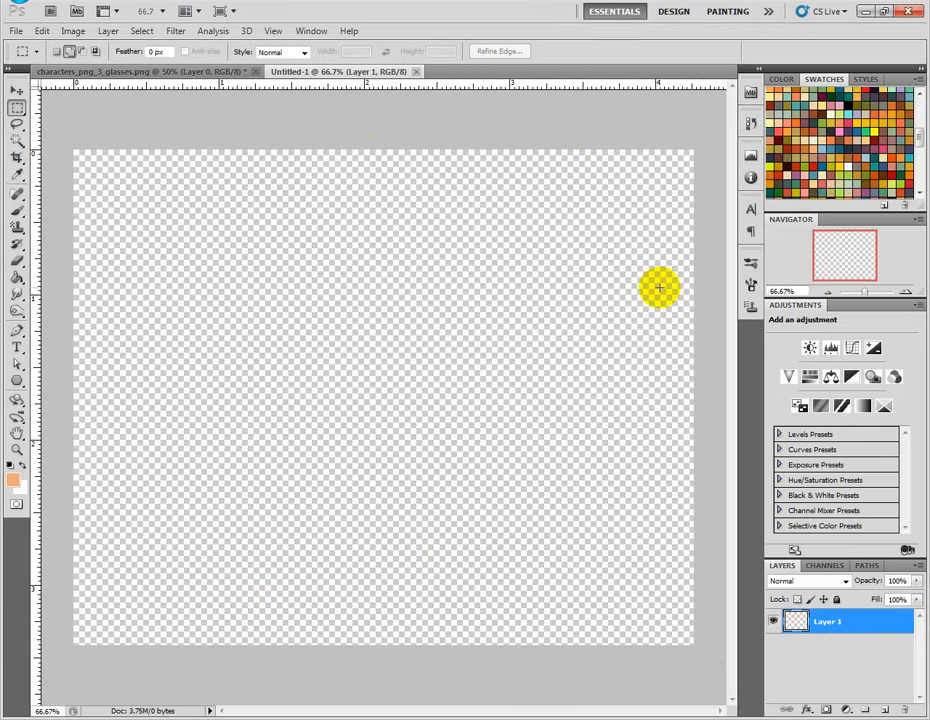
{"action": "key", "text": "ctrl+BackSpace"}
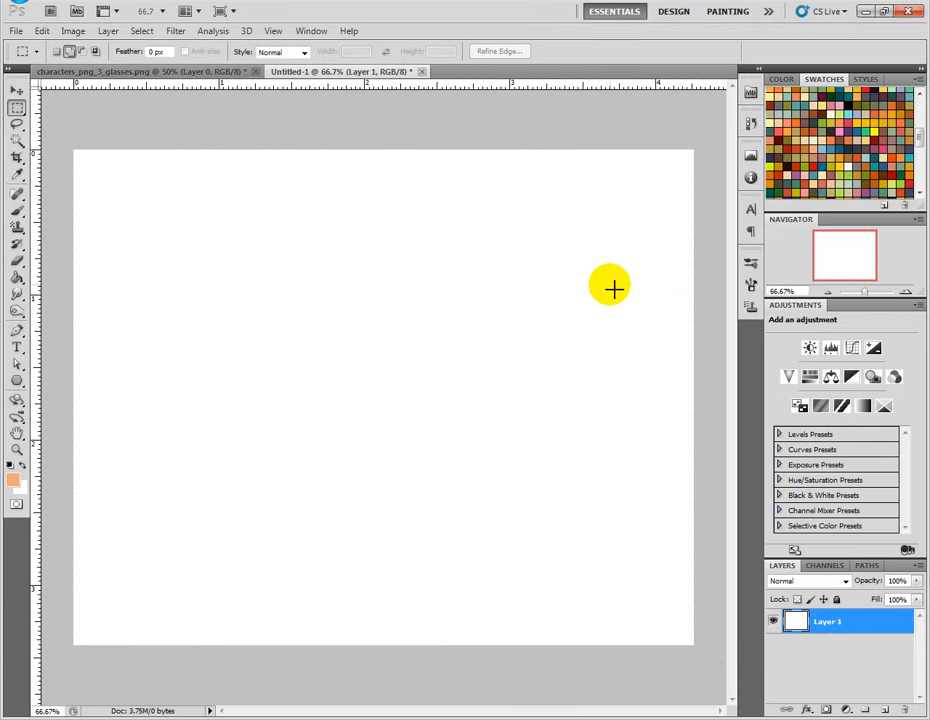
- Paste the woman onto a new layer and scale her proportionally to about 80% so she fits the canvas
{"action": "left_click", "coordinate": [884, 709]}
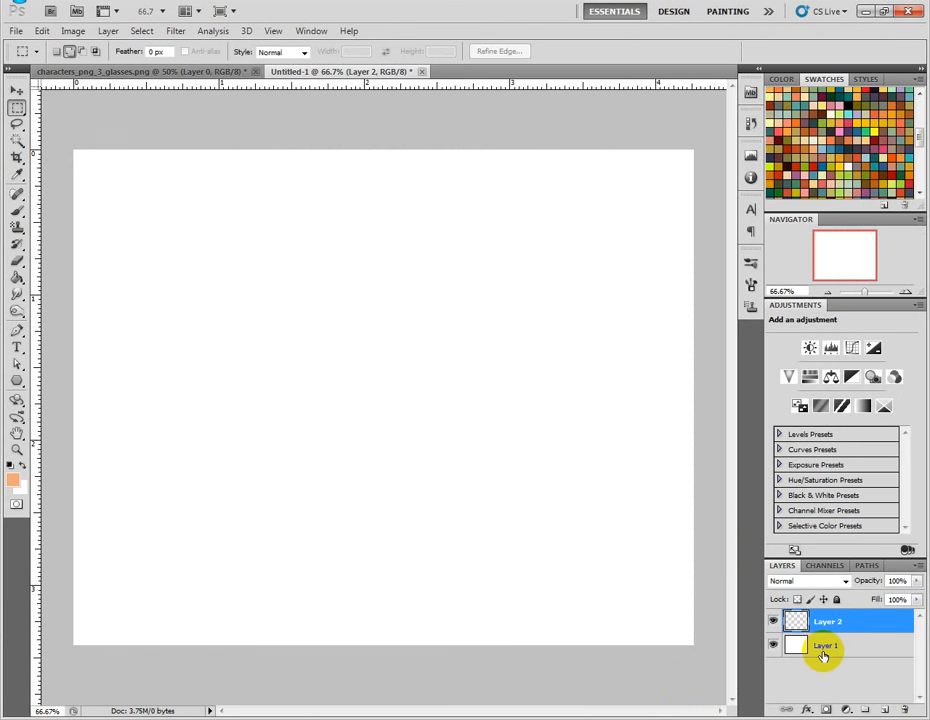
{"action": "key", "text": "ctrl+v"}
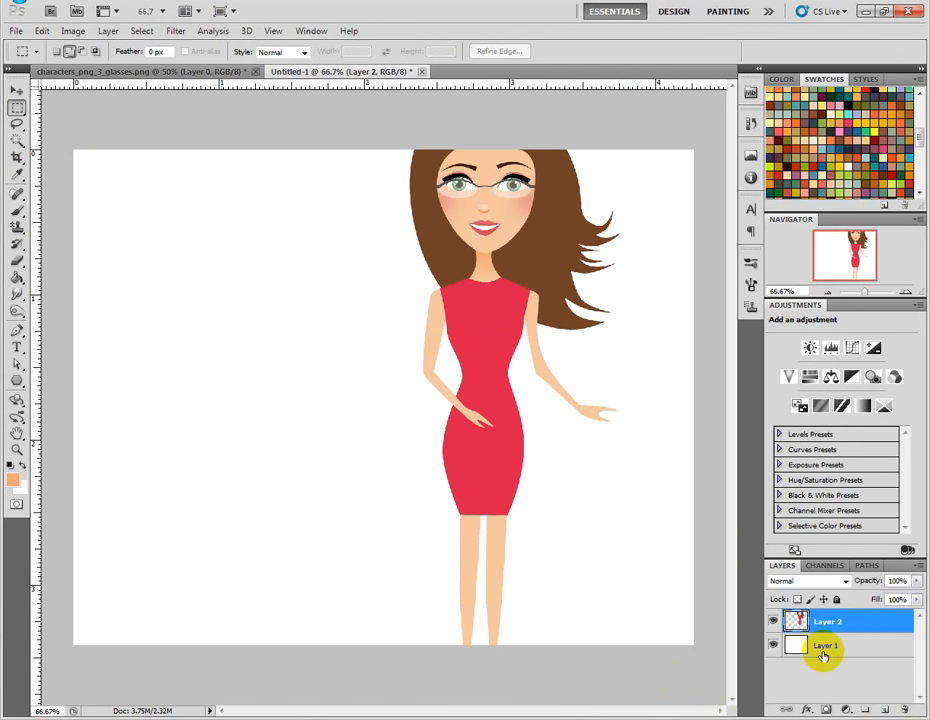
{"action": "key", "text": "ctrl+t"}
{"action": "left_click_drag", "start_coordinate": [622, 96], "coordinate": [565, 253]}
{"action": "left_click_drag", "start_coordinate": [523, 357], "coordinate": [526, 324]}
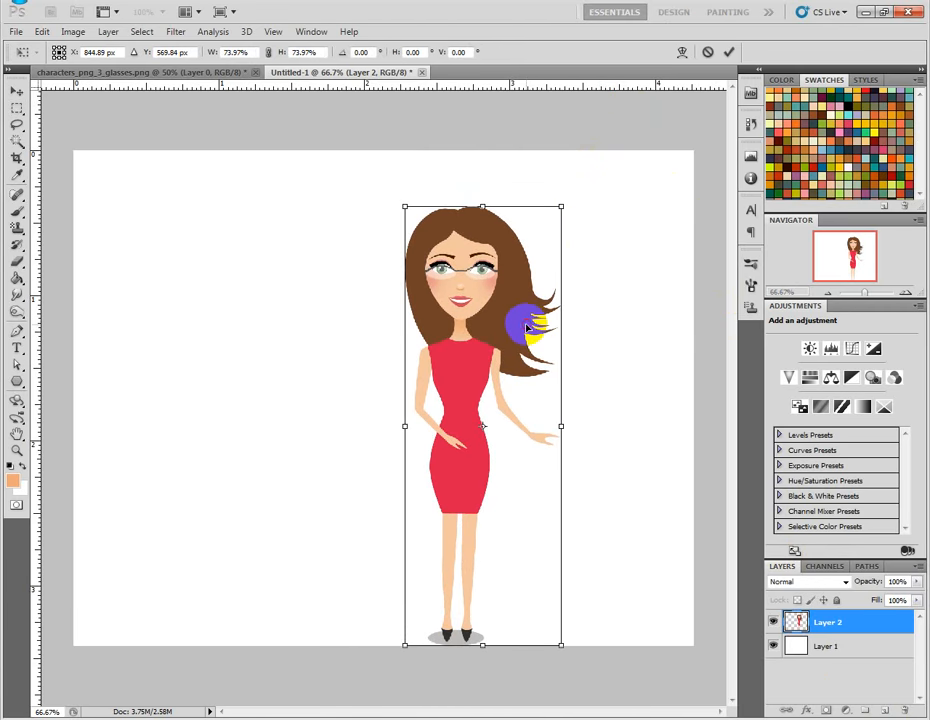
{"action": "left_click_drag", "start_coordinate": [563, 207], "coordinate": [601, 179]}
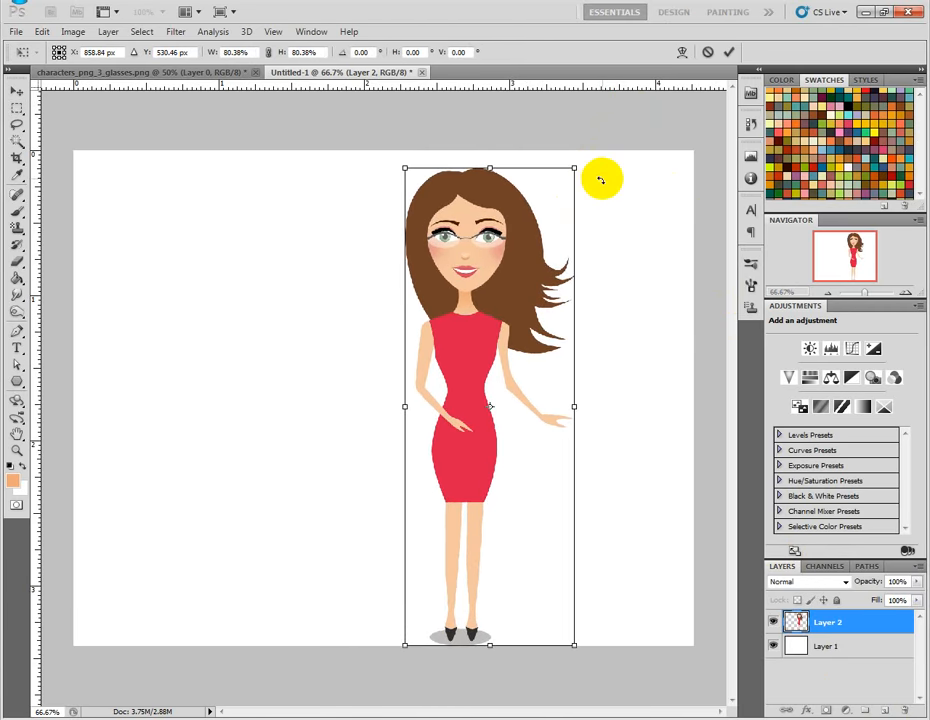
{"action": "key", "text": "Return"}
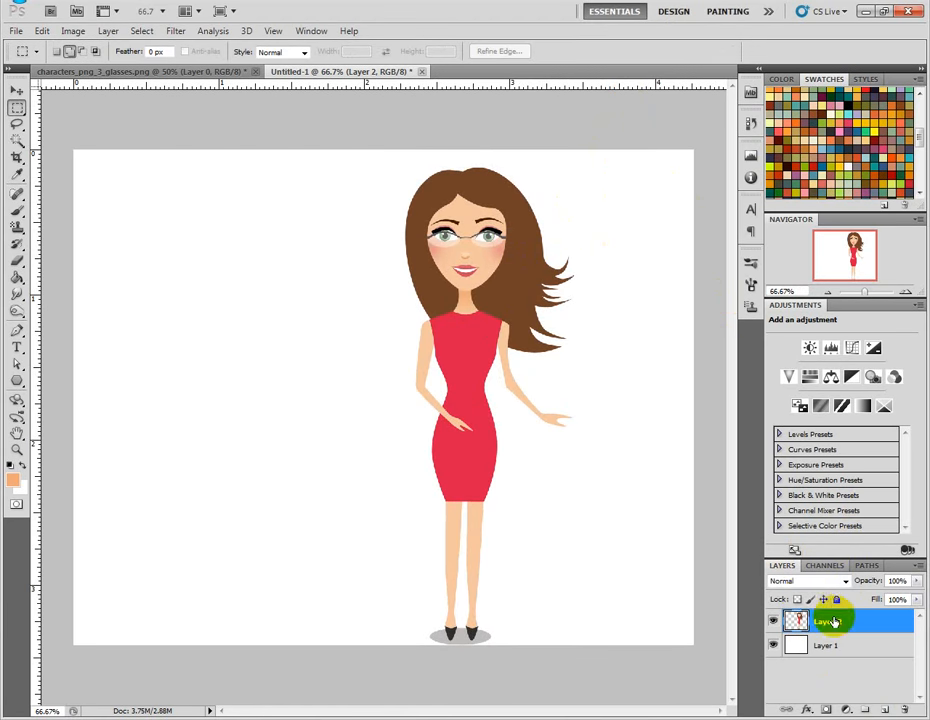
- Select the brown hair with the Magic Wand, mask a new layer group to it, and place a new empty layer inside
{"action": "left_click_drag", "start_coordinate": [14, 146], "coordinate": [17, 145]}
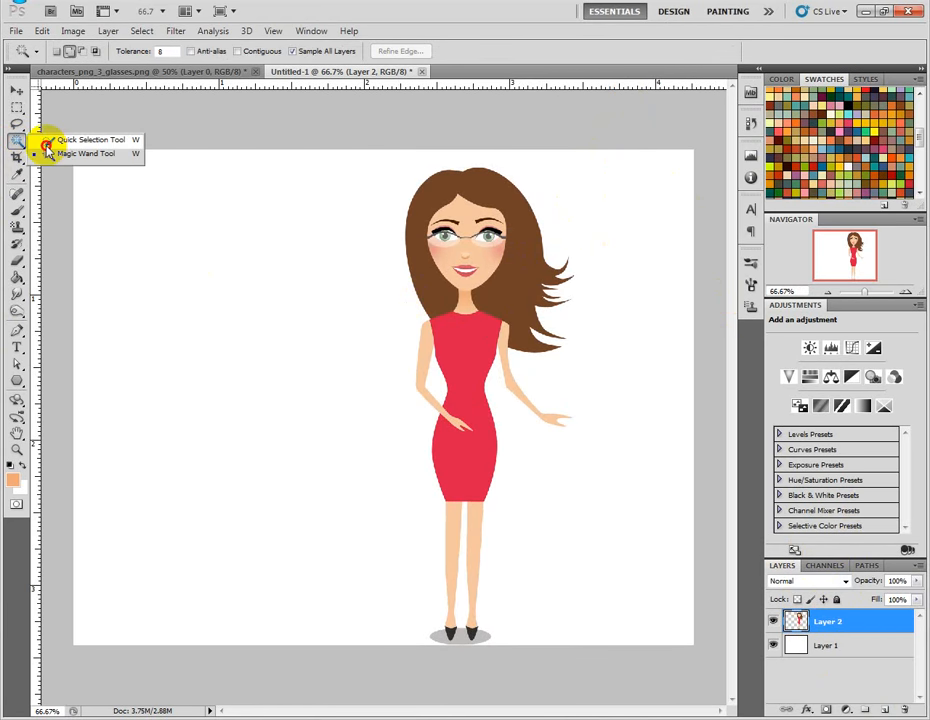
{"action": "left_click", "coordinate": [56, 152]}
{"action": "left_click", "coordinate": [503, 193]}
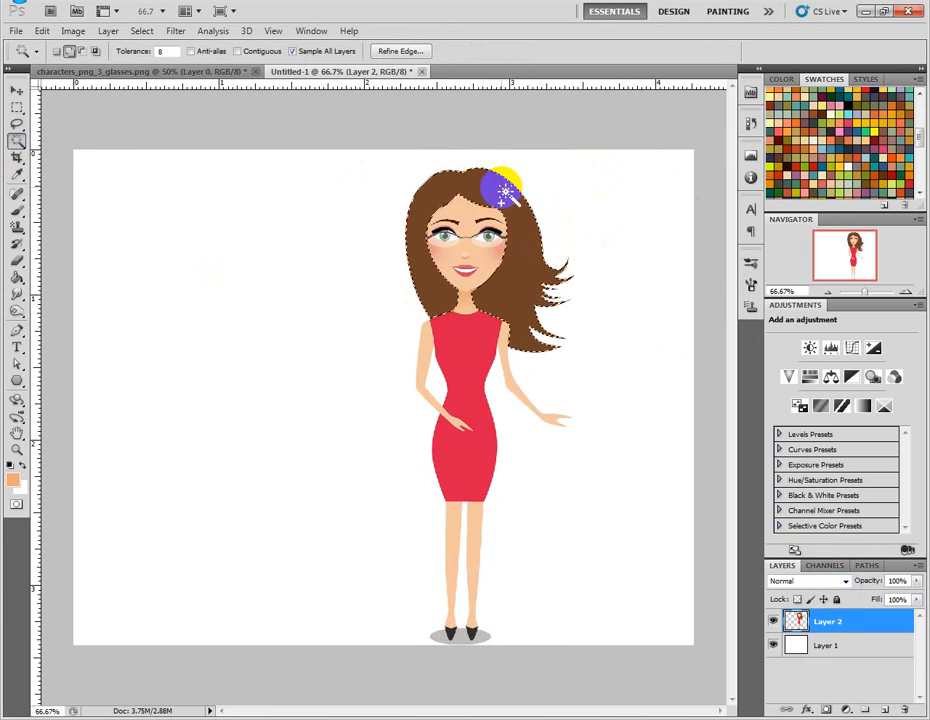
{"action": "left_click", "coordinate": [883, 708]}
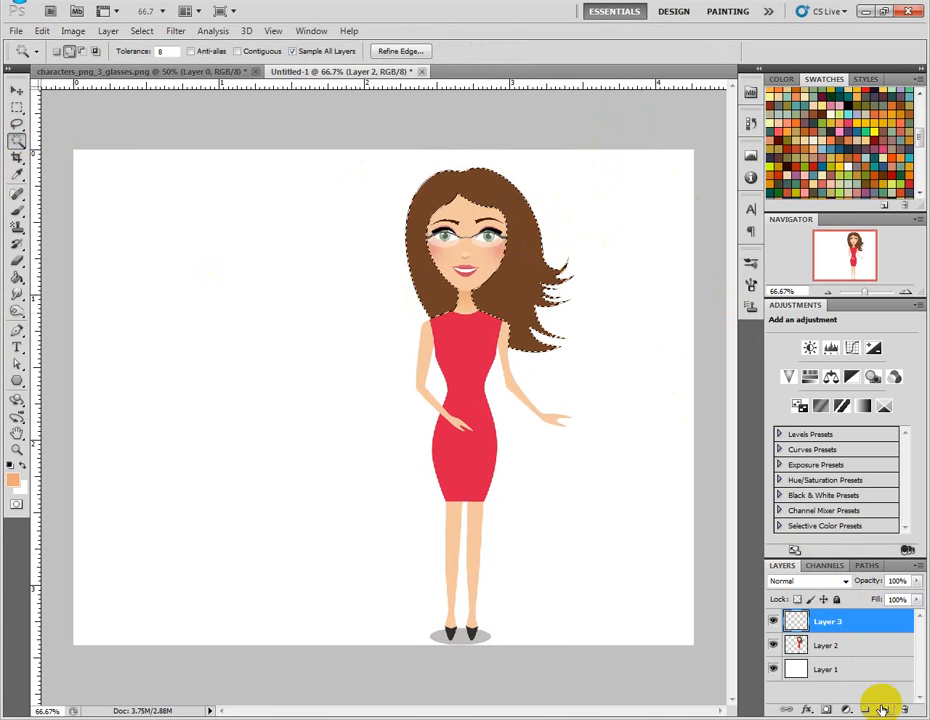
{"action": "left_click", "coordinate": [864, 709]}
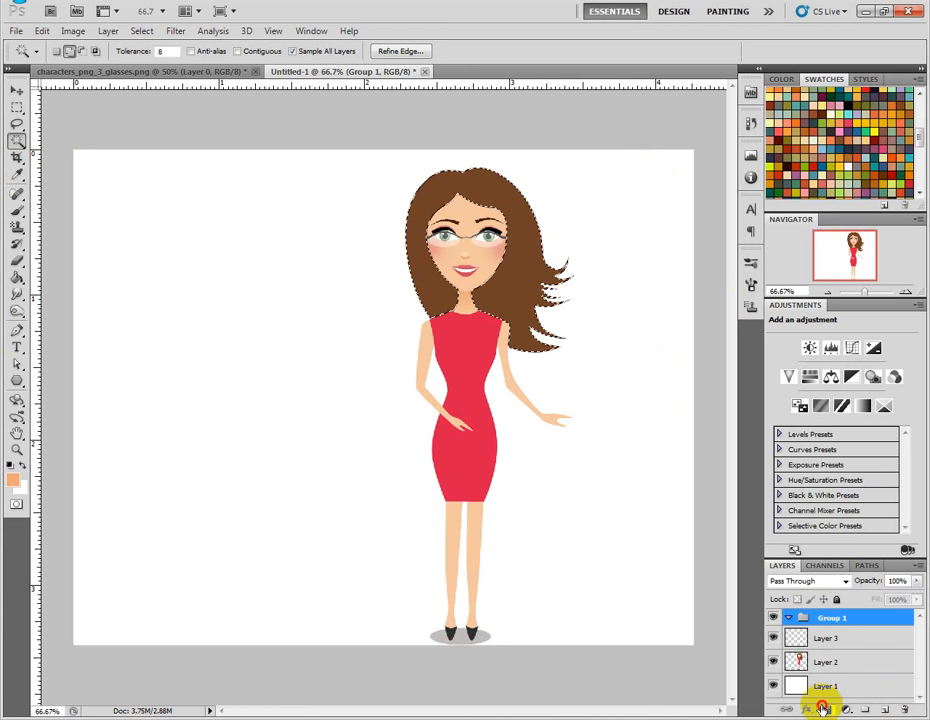
{"action": "left_click", "coordinate": [825, 708]}
{"action": "left_click_drag", "start_coordinate": [826, 641], "coordinate": [878, 636]}
- Select the red dress on Layer 2, mask a second group to it, and place a new empty layer inside
{"action": "left_click", "coordinate": [840, 670]}
{"action": "left_click", "coordinate": [459, 347]}
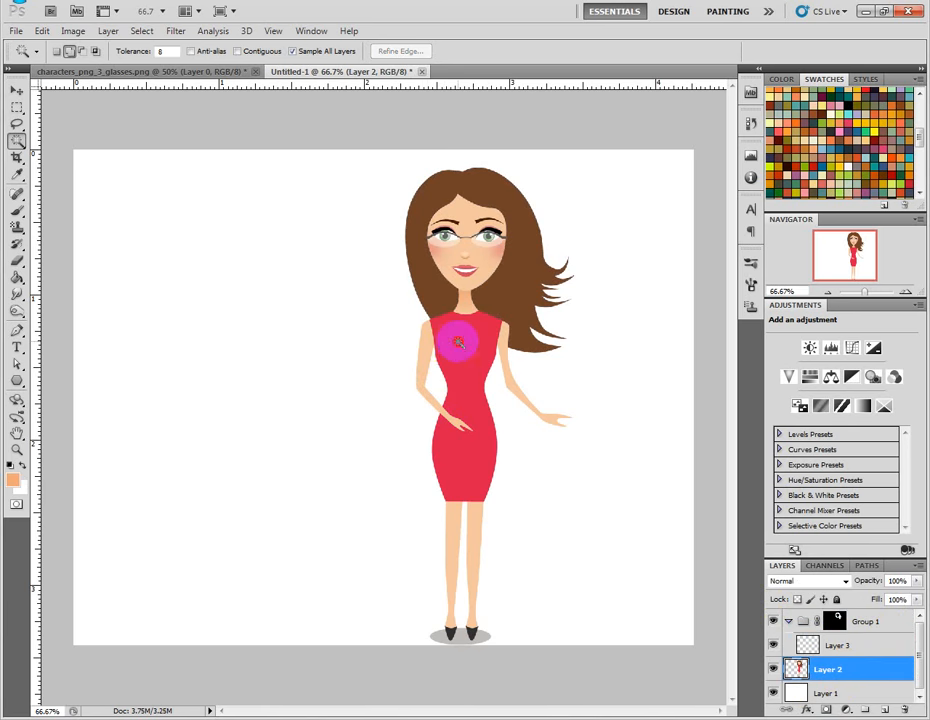
{"action": "left_click", "coordinate": [884, 710]}
{"action": "left_click", "coordinate": [865, 710]}
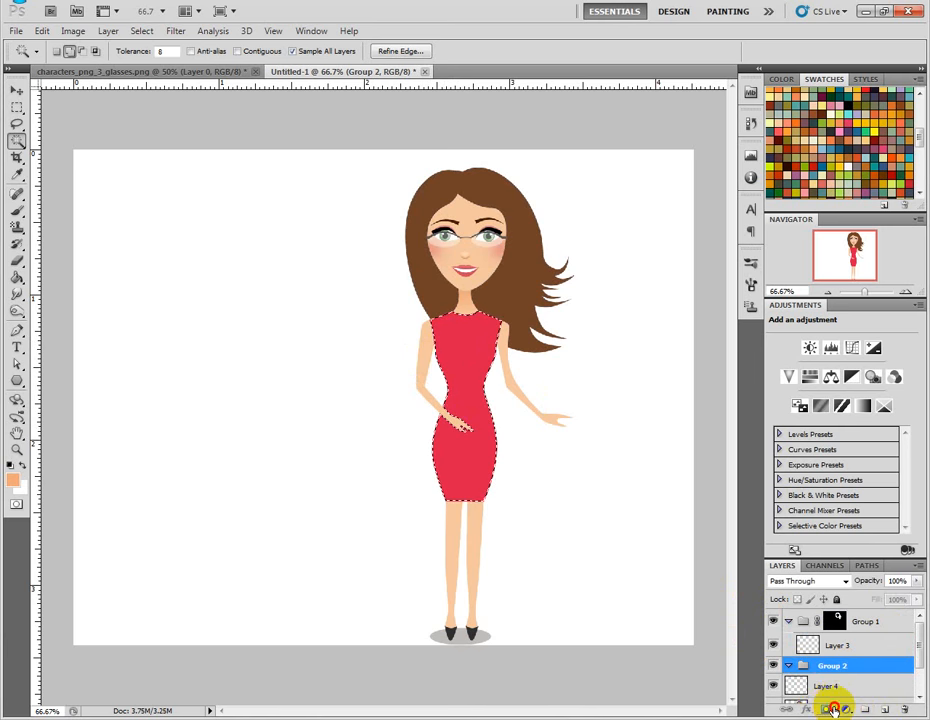
{"action": "left_click", "coordinate": [828, 710]}
{"action": "scroll", "coordinate": [857, 668], "scroll_direction": "down", "scroll_amount": 1}
{"action": "left_click_drag", "start_coordinate": [841, 645], "coordinate": [897, 635]}
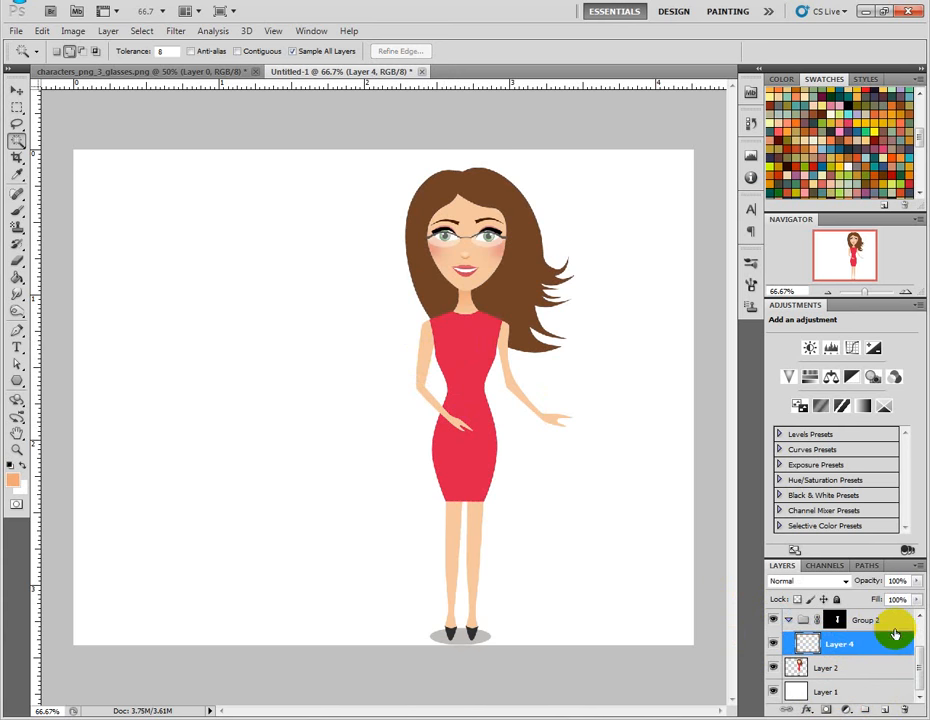
- Collapse Group 2 and draw a peach 6-sided star shape over the top of the hair on Layer 3 with the Polygon tool
{"action": "scroll", "coordinate": [871, 641], "scroll_direction": "up", "scroll_amount": 2}
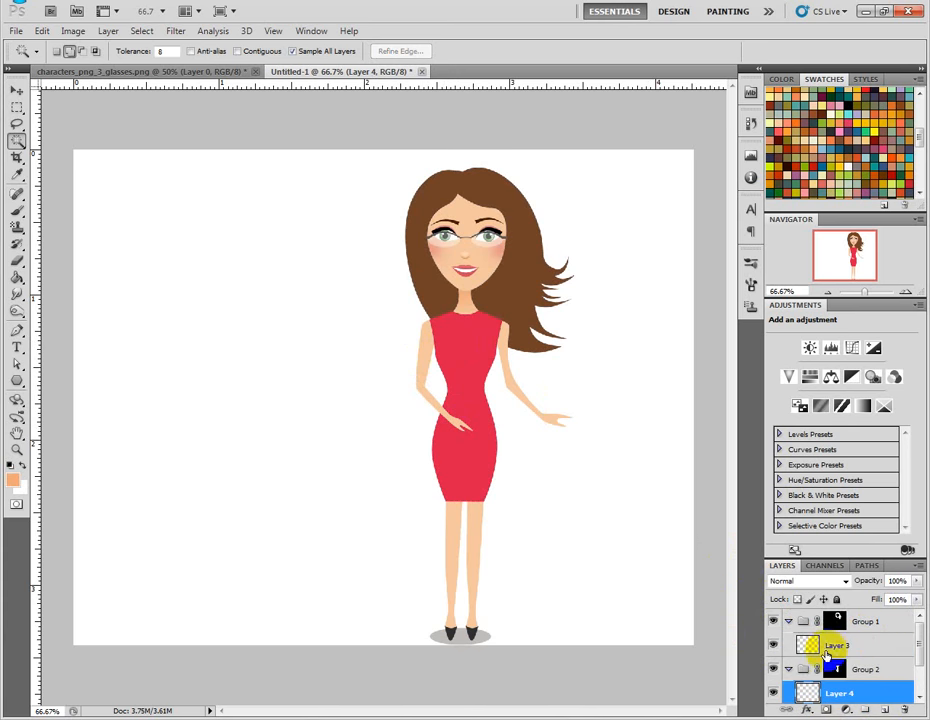
{"action": "left_click", "coordinate": [789, 668]}
{"action": "left_click", "coordinate": [840, 646]}
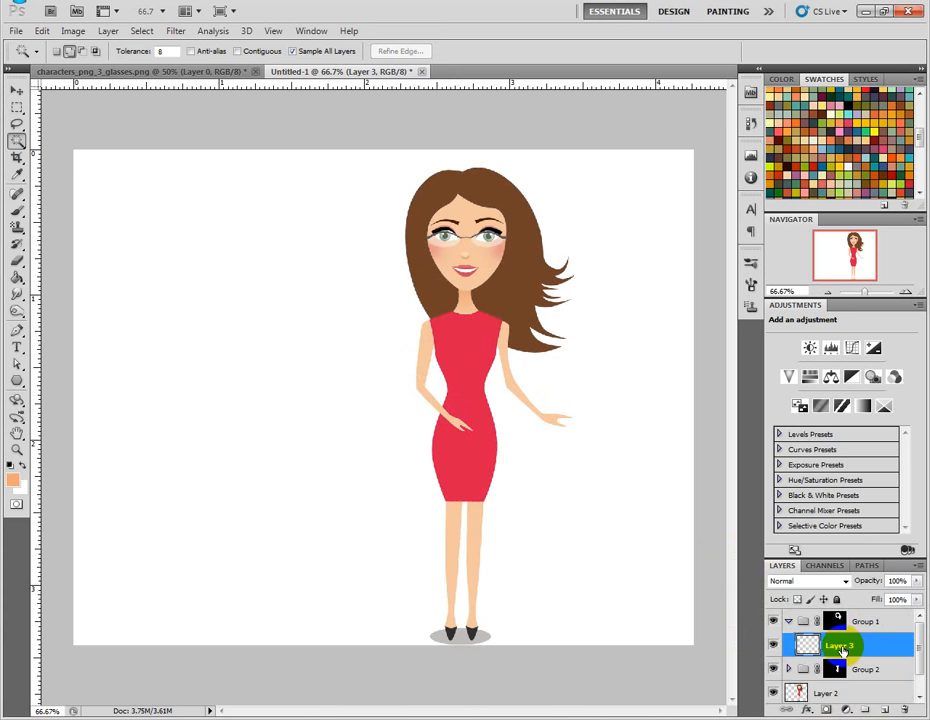
{"action": "left_click", "coordinate": [17, 380]}
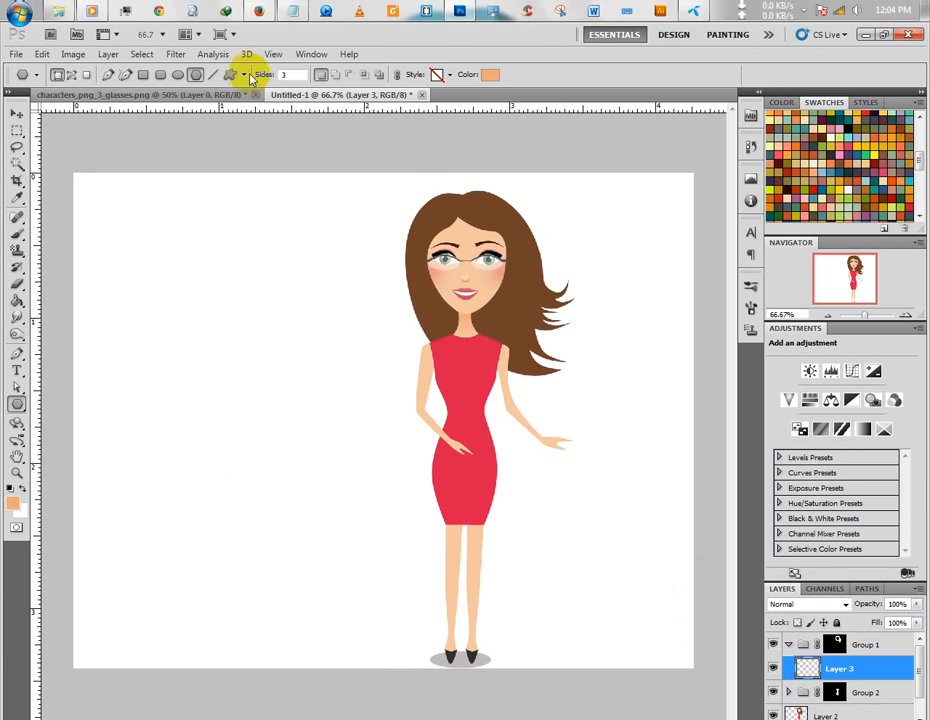
{"action": "left_click", "coordinate": [244, 75]}
{"action": "left_click", "coordinate": [245, 77]}
{"action": "left_click_drag", "start_coordinate": [278, 278], "coordinate": [336, 324]}
{"action": "key", "text": "ctrl+z"}
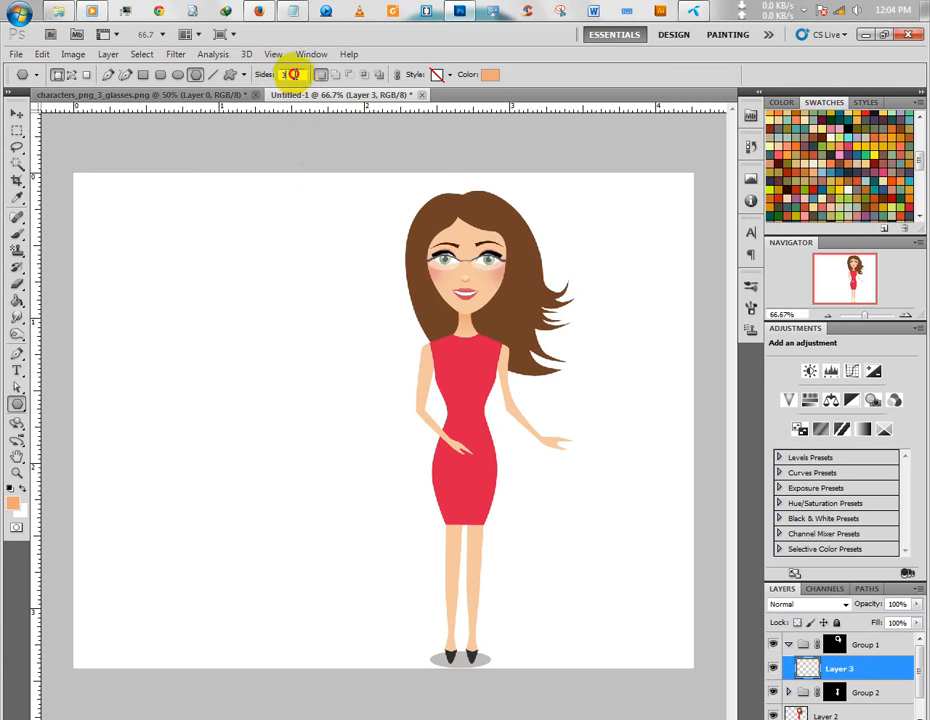
{"action": "left_click_drag", "start_coordinate": [293, 75], "coordinate": [216, 88]}
{"action": "left_click_drag", "start_coordinate": [498, 187], "coordinate": [527, 232]}
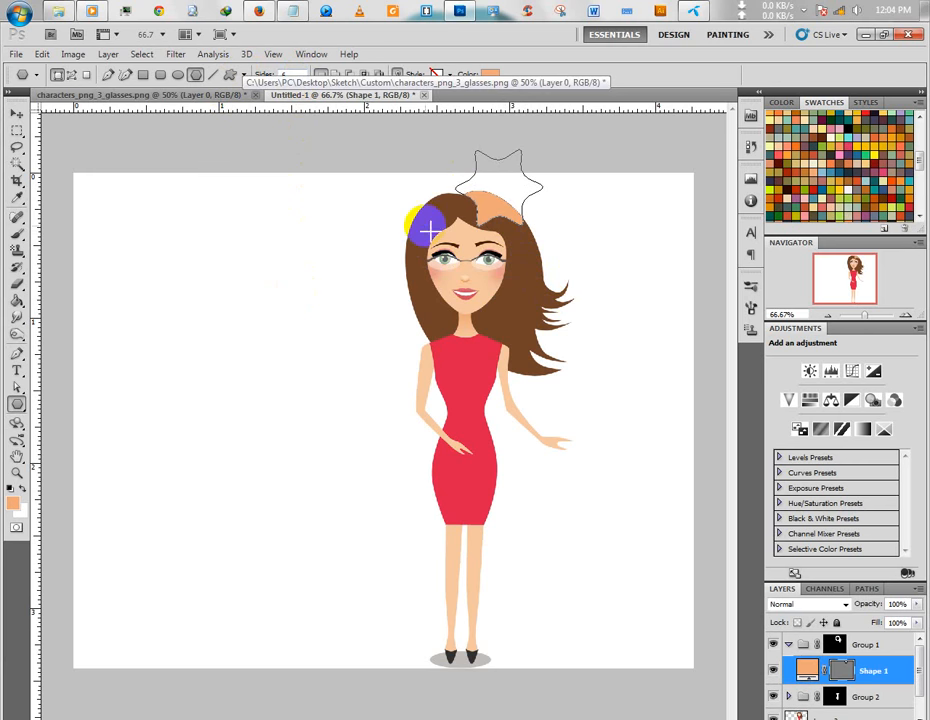
- Switch the shape color to pink and draw a 6-sided star over the upper left of the hair
{"action": "left_click", "coordinate": [397, 76]}
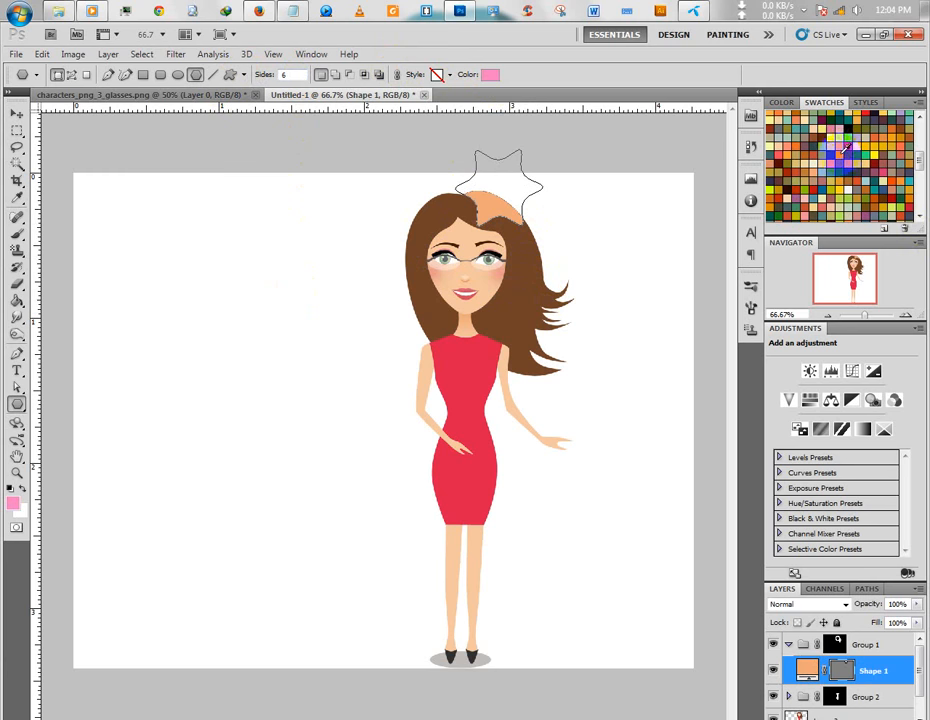
{"action": "left_click", "coordinate": [840, 155]}
{"action": "left_click_drag", "start_coordinate": [414, 214], "coordinate": [440, 241]}
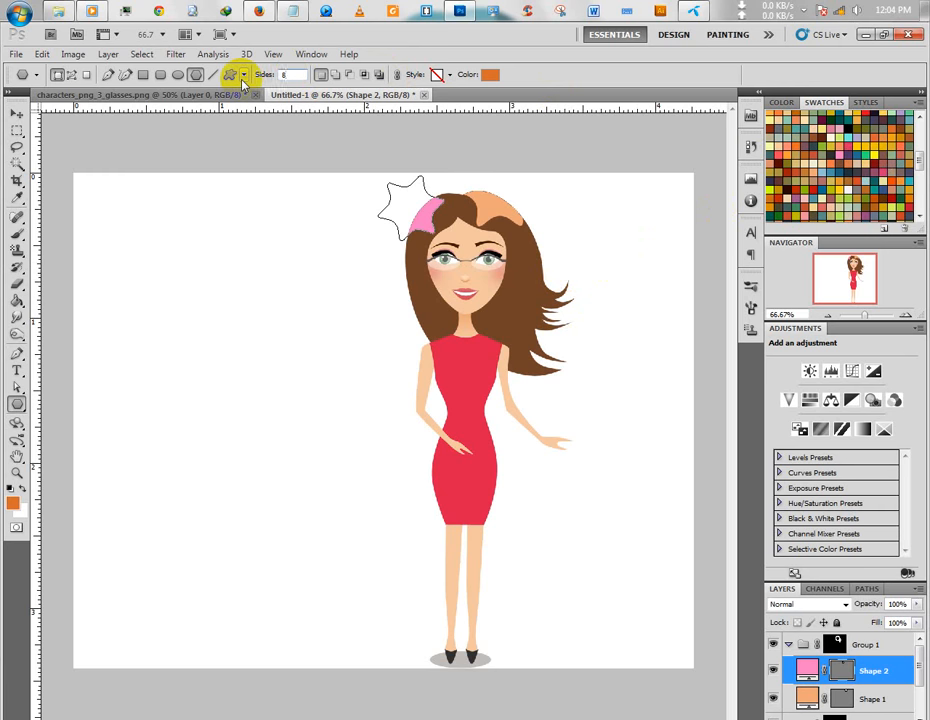
- Draw 8-sided stars over the hair, an orange one on the right side and a teal one on the left side
{"action": "left_click_drag", "start_coordinate": [556, 257], "coordinate": [551, 345]}
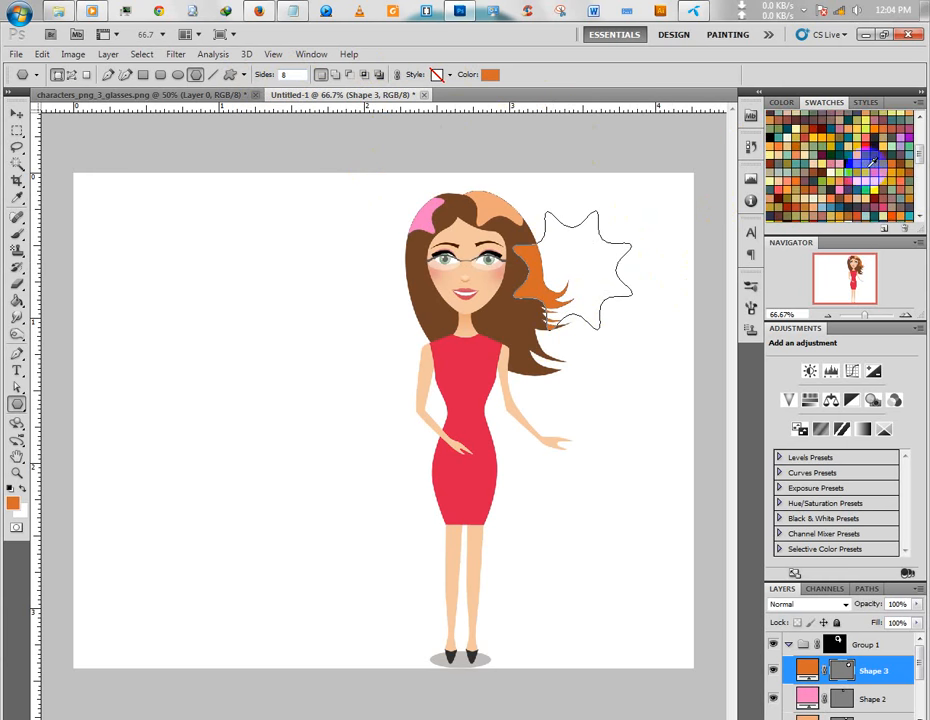
{"action": "left_click", "coordinate": [848, 140]}
{"action": "left_click_drag", "start_coordinate": [394, 266], "coordinate": [440, 322]}
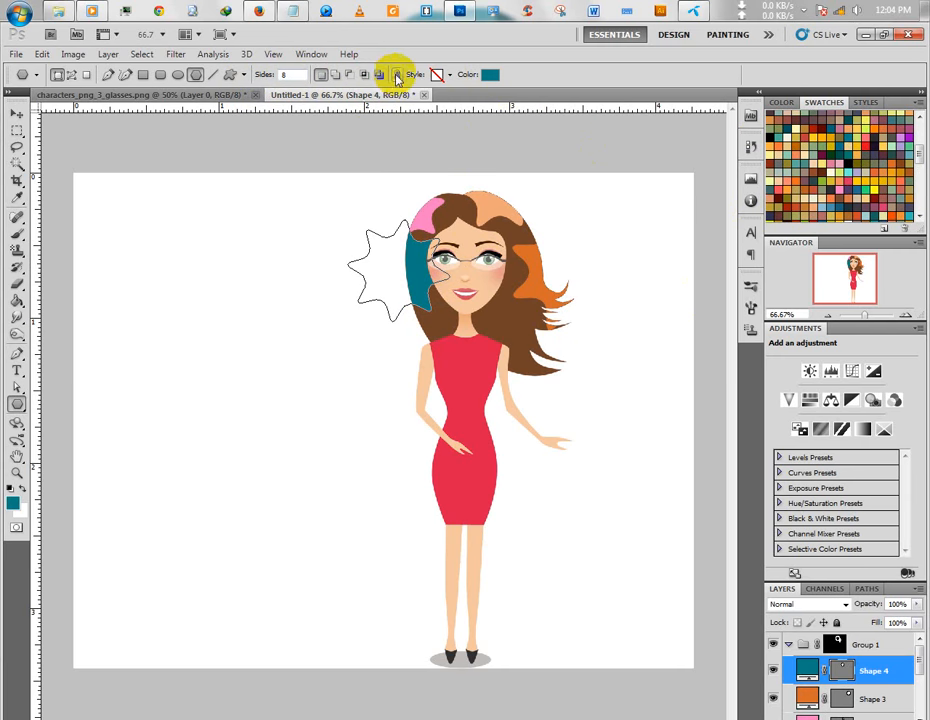
- Set the shape color to 804658 and draw a 10-sided star over the flowing hair strands on the lower right
{"action": "left_click", "coordinate": [490, 74]}
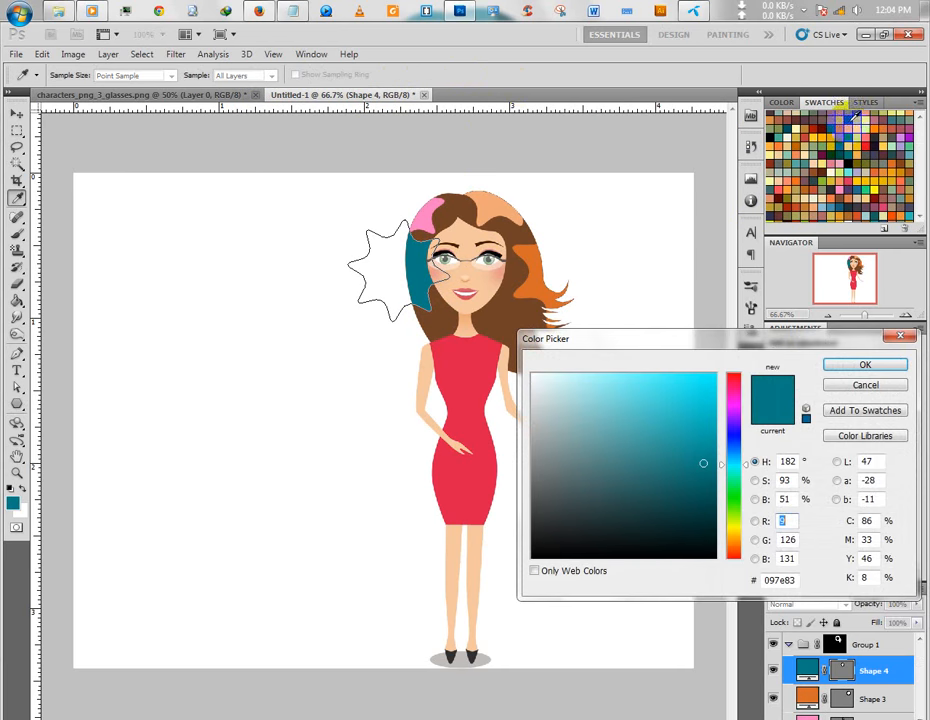
{"action": "left_click", "coordinate": [880, 121]}
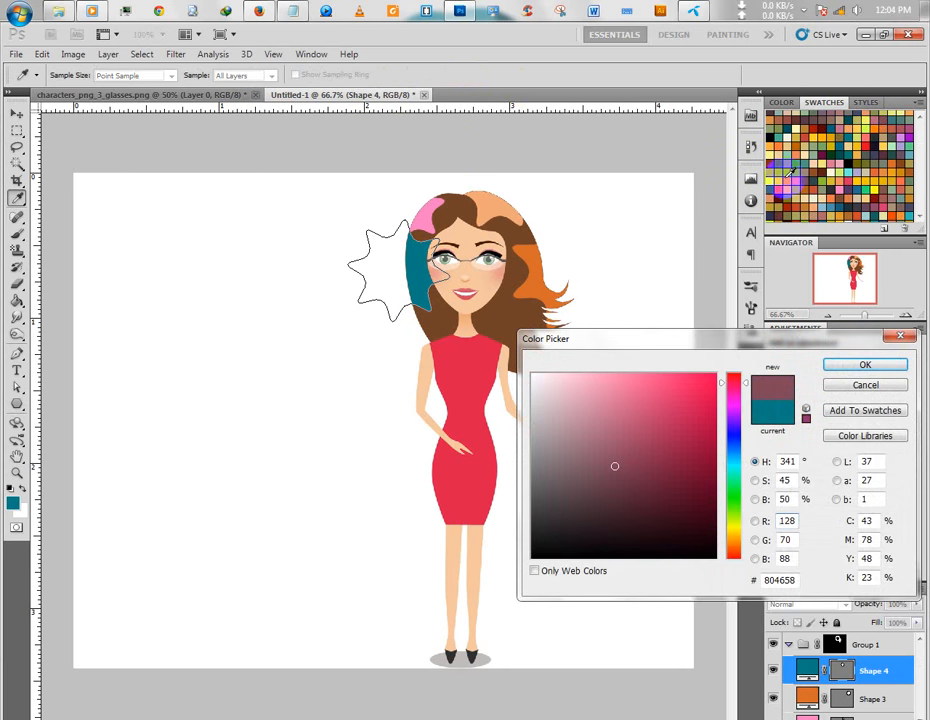
{"action": "key", "text": "Return"}
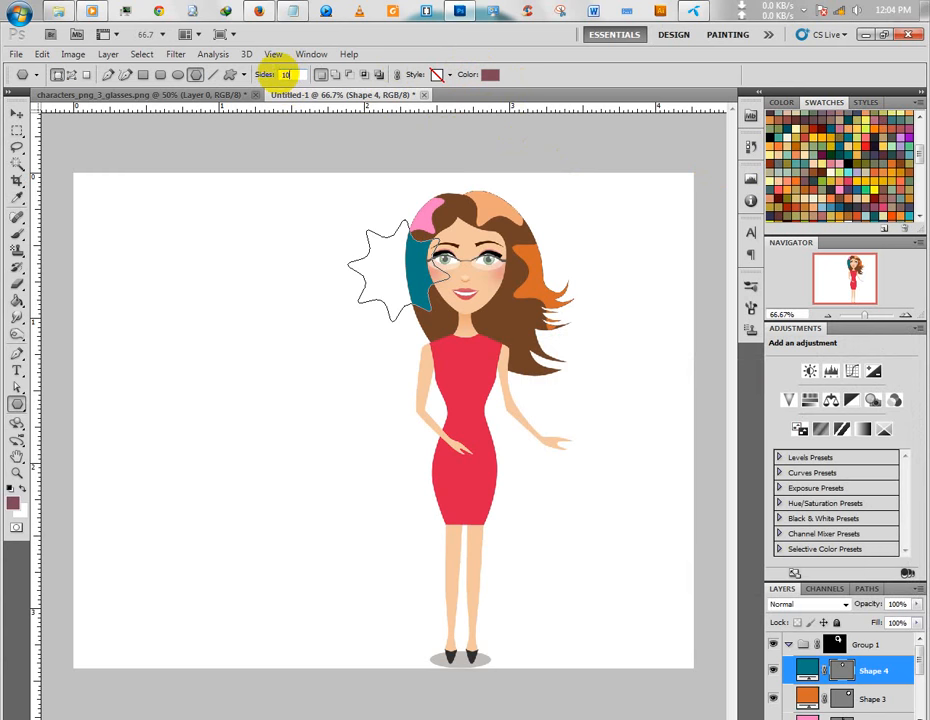
{"action": "type", "text": "10"}
{"action": "left_click_drag", "start_coordinate": [519, 318], "coordinate": [549, 359]}
{"action": "left_click_drag", "start_coordinate": [525, 318], "coordinate": [550, 316]}
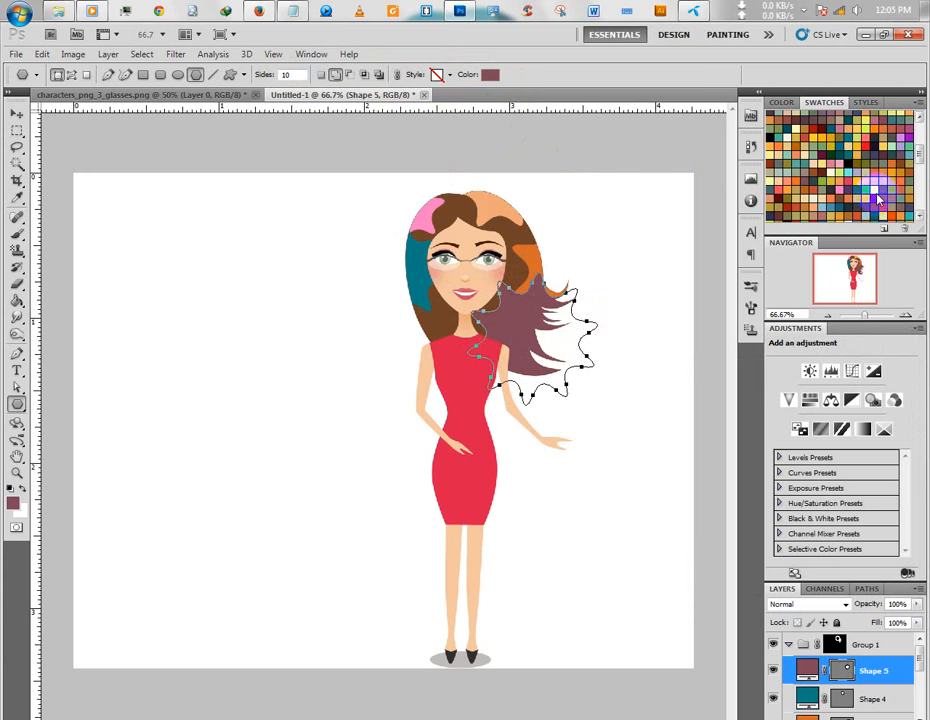
- Add two yellow stars over the lower hair, a 10-sided one around the neck and a 15-sided one on the left side
{"action": "left_click", "coordinate": [840, 181]}
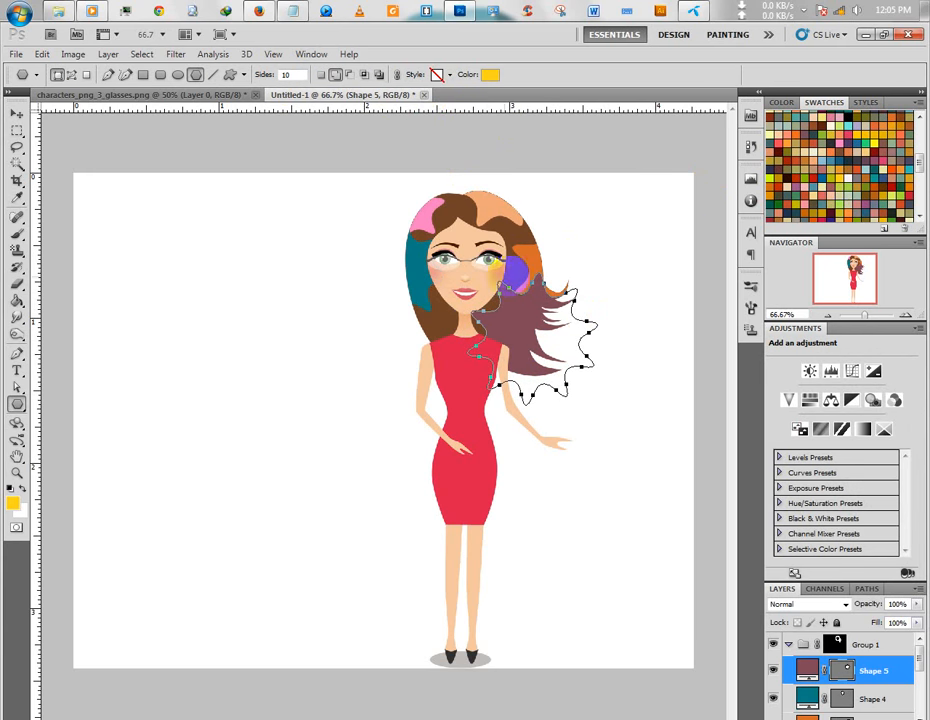
{"action": "left_click_drag", "start_coordinate": [414, 305], "coordinate": [480, 342]}
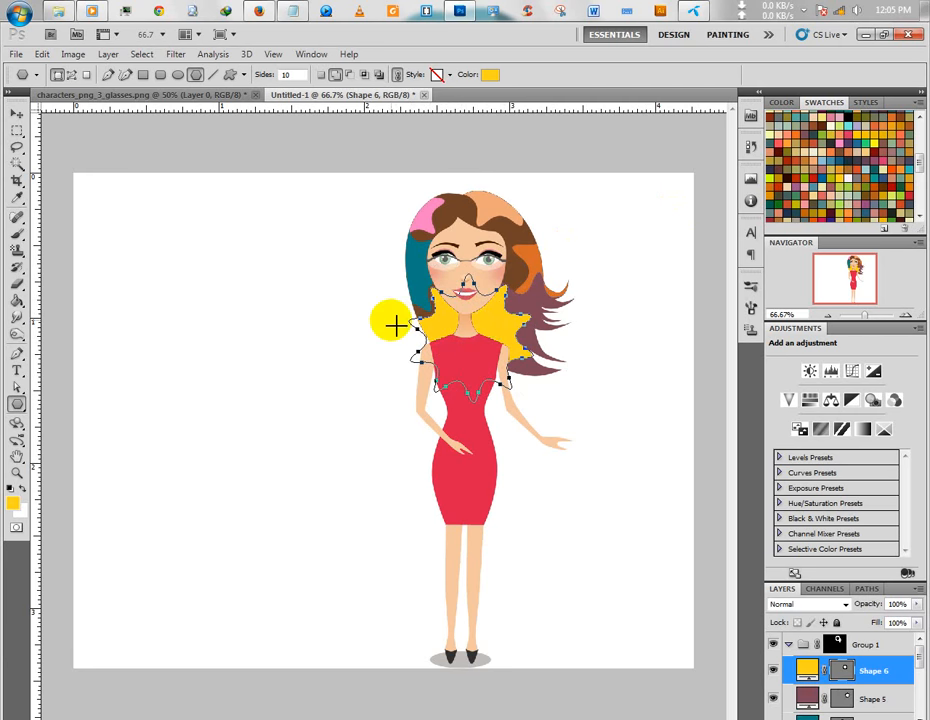
{"action": "left_click", "coordinate": [302, 74]}
{"action": "left_click_drag", "start_coordinate": [303, 74], "coordinate": [263, 77]}
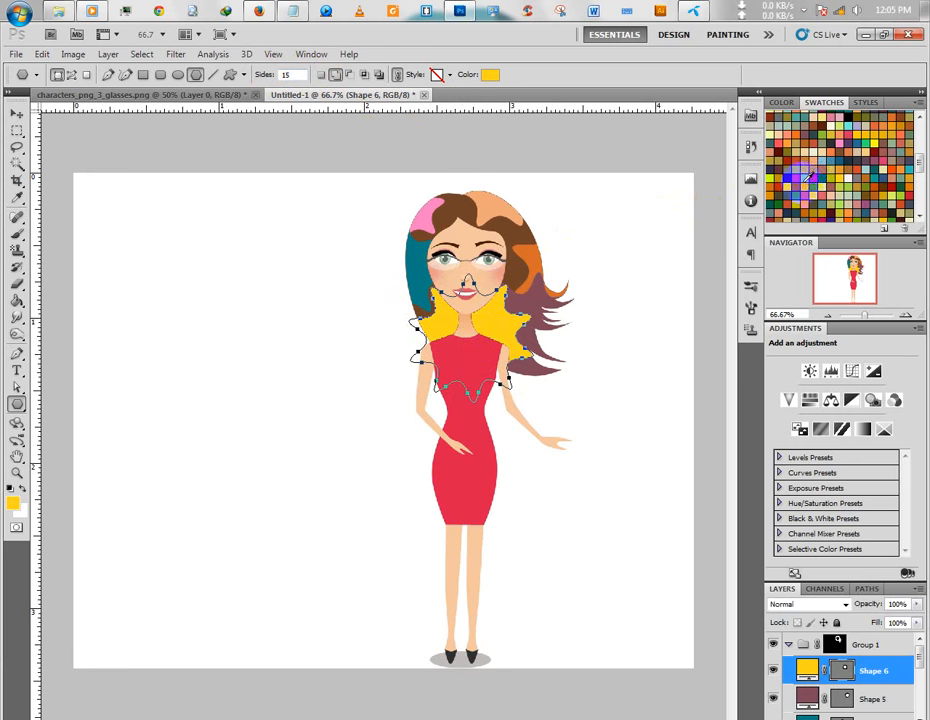
{"action": "left_click", "coordinate": [798, 152]}
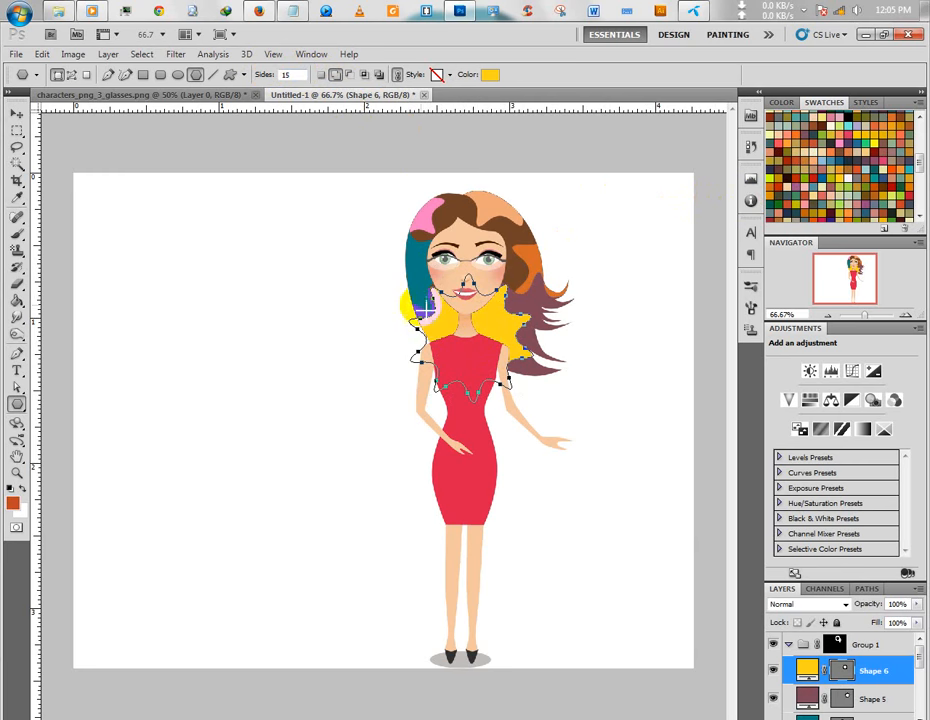
{"action": "left_click_drag", "start_coordinate": [423, 305], "coordinate": [445, 332]}
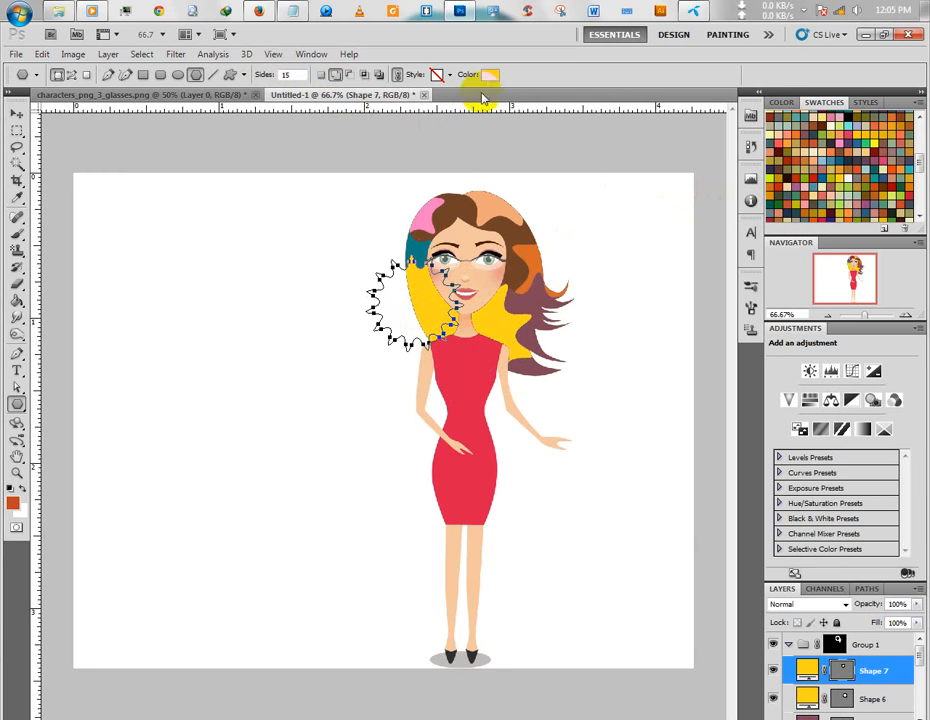
- Recolor the 15-sided star on the left side of the hair to tan d8c078
{"action": "left_click", "coordinate": [489, 75]}
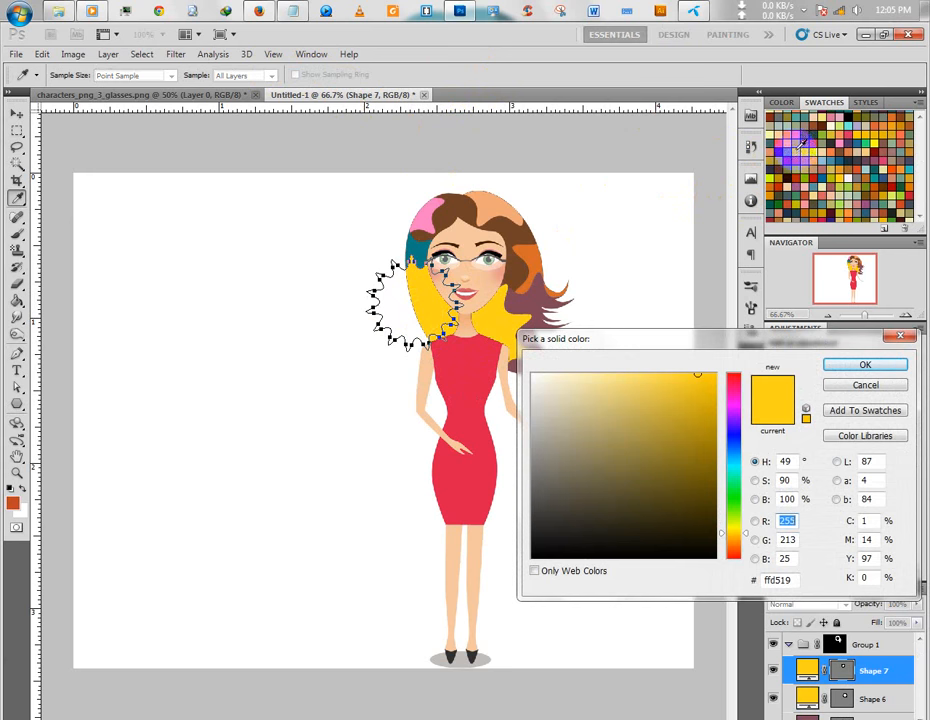
{"action": "left_click", "coordinate": [799, 150]}
{"action": "key", "text": "Return"}
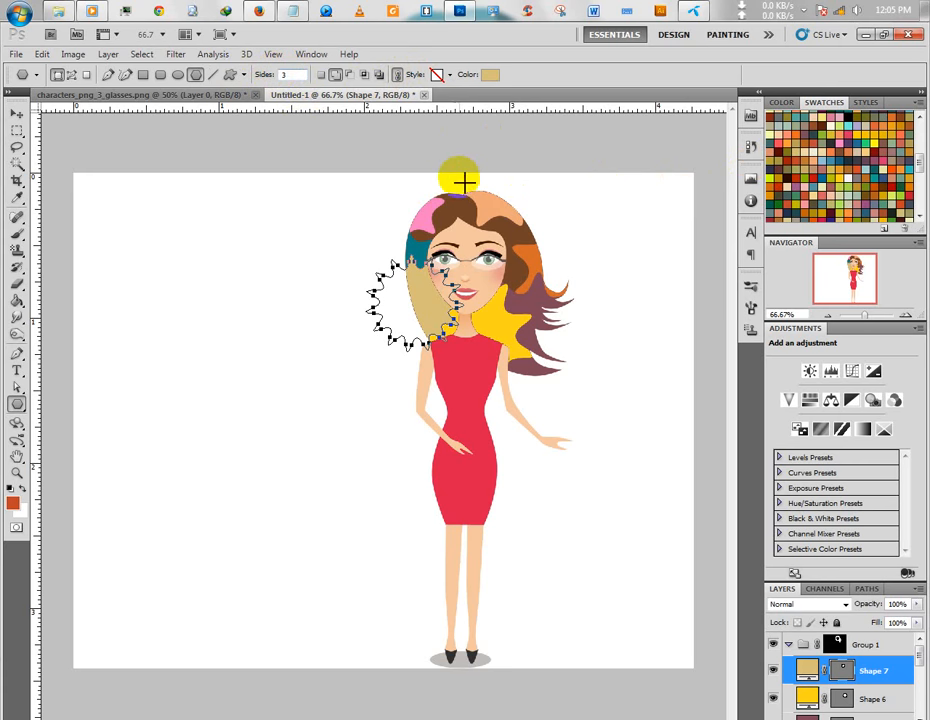
- Draw a 3-sided star across the top of the hair and color it pinkish red
{"action": "left_click_drag", "start_coordinate": [442, 174], "coordinate": [545, 206]}
{"action": "left_click_drag", "start_coordinate": [451, 187], "coordinate": [497, 172]}
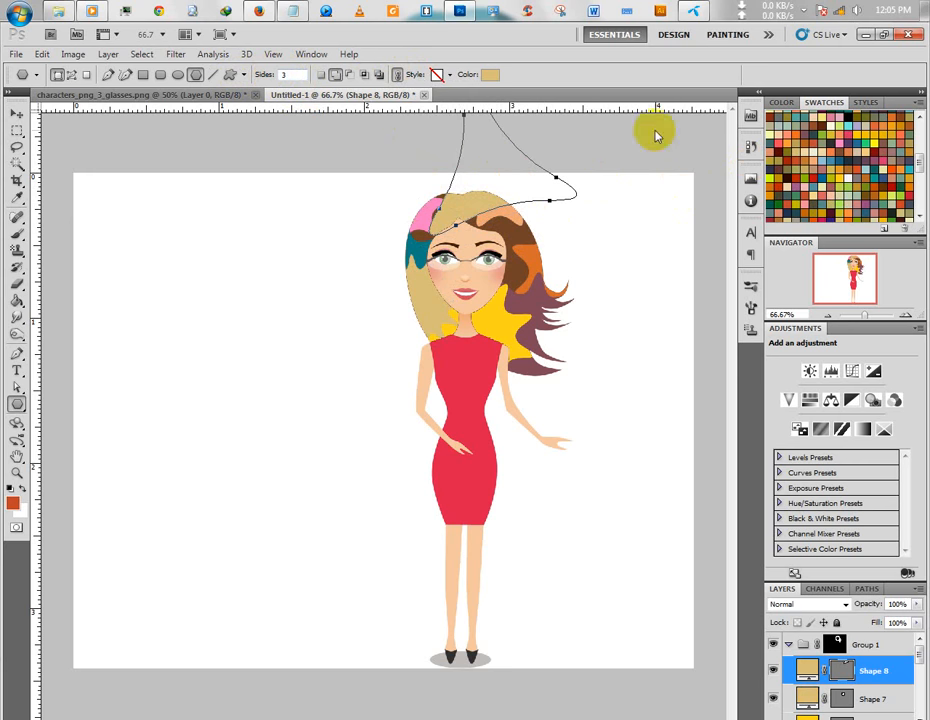
{"action": "left_click", "coordinate": [485, 75]}
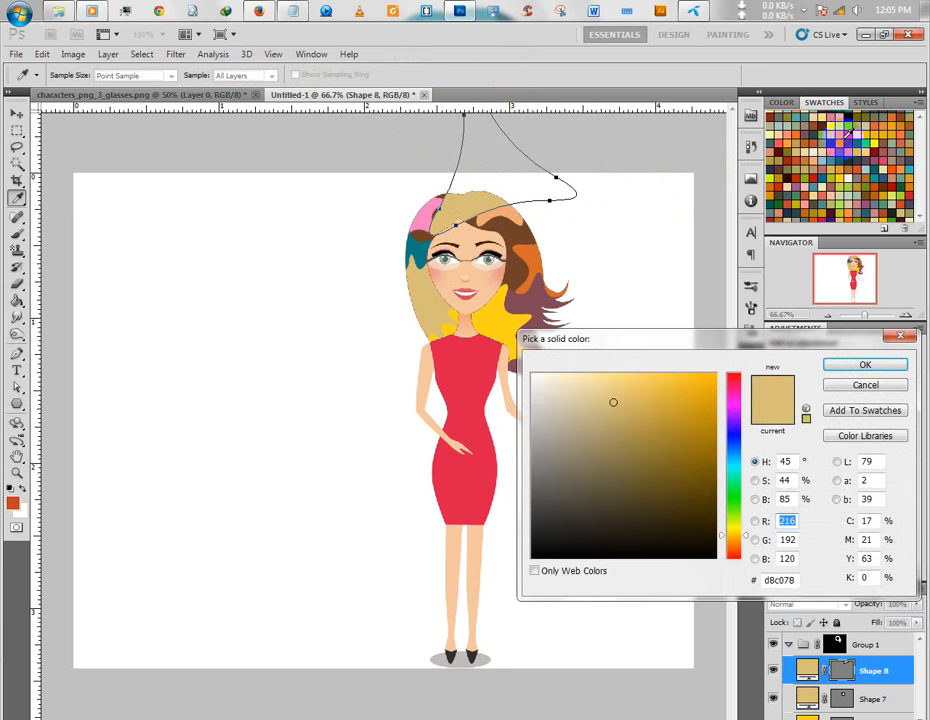
{"action": "left_click", "coordinate": [852, 130]}
{"action": "left_click", "coordinate": [865, 364]}
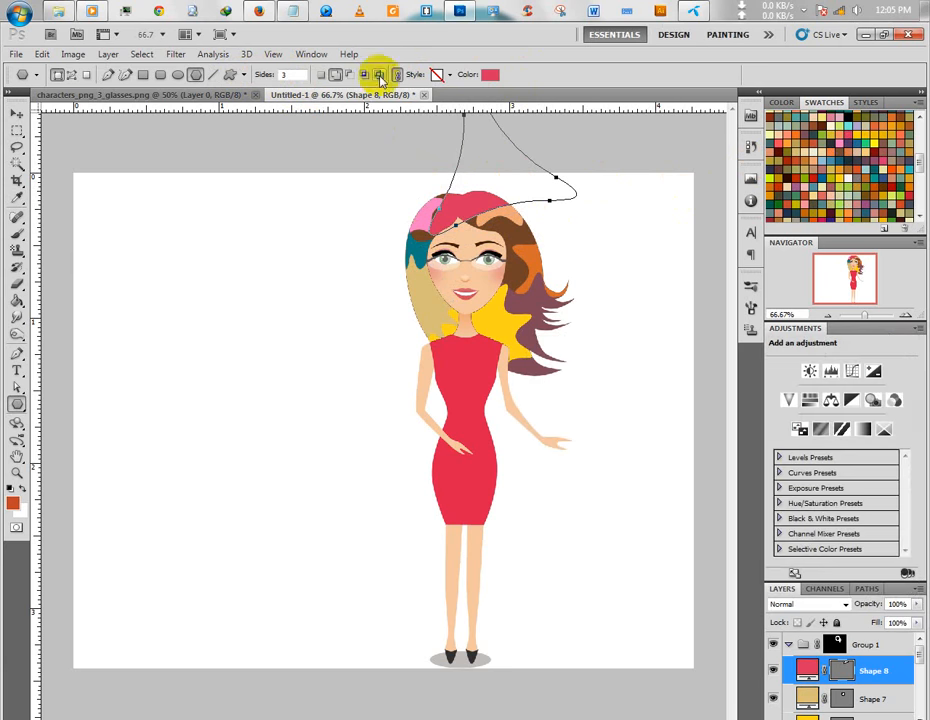
- Draw a 4-sided star over the upper left of the hair and color it rust be4b38
{"action": "left_click", "coordinate": [259, 75]}
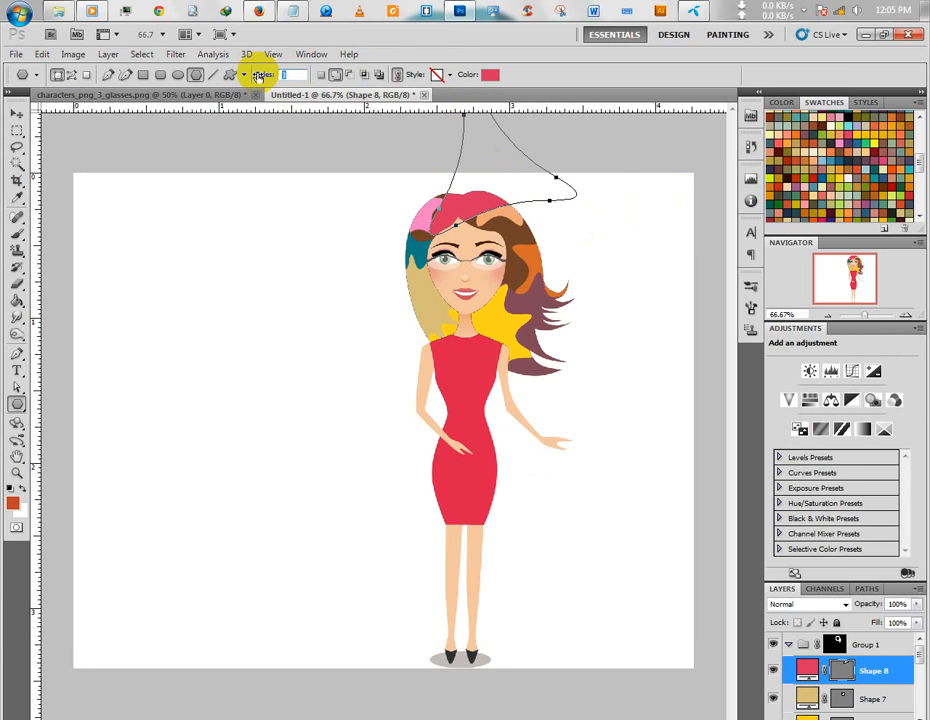
{"action": "type", "text": "4"}
{"action": "mouse_move", "coordinate": [326, 243]}
{"action": "left_mouse_down"}
{"action": "mouse_move", "coordinate": [349, 280]}
{"action": "mouse_move", "coordinate": [322, 237]}
{"action": "mouse_move", "coordinate": [387, 225]}
{"action": "mouse_move", "coordinate": [421, 183]}
{"action": "left_mouse_up"}
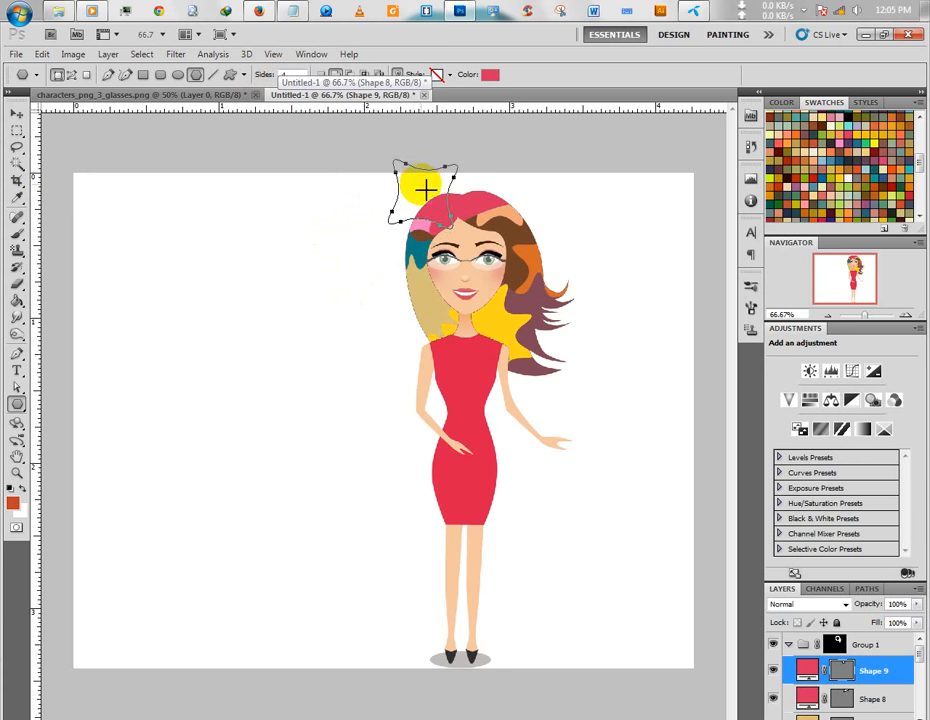
{"action": "left_click", "coordinate": [488, 74]}
{"action": "left_click", "coordinate": [813, 138]}
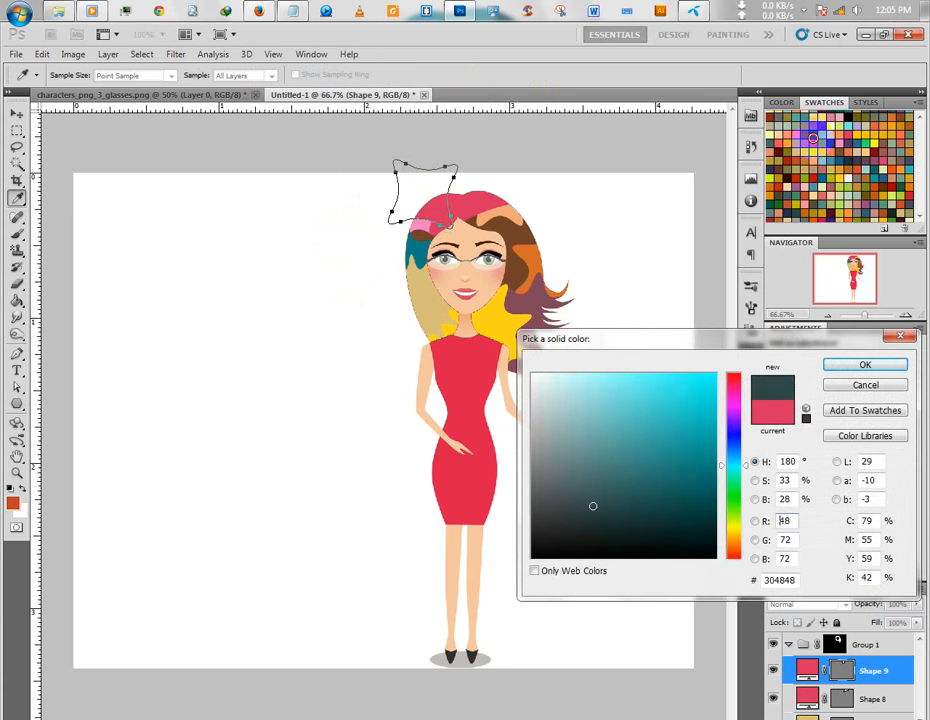
{"action": "left_click", "coordinate": [813, 143]}
{"action": "key", "text": "Return"}
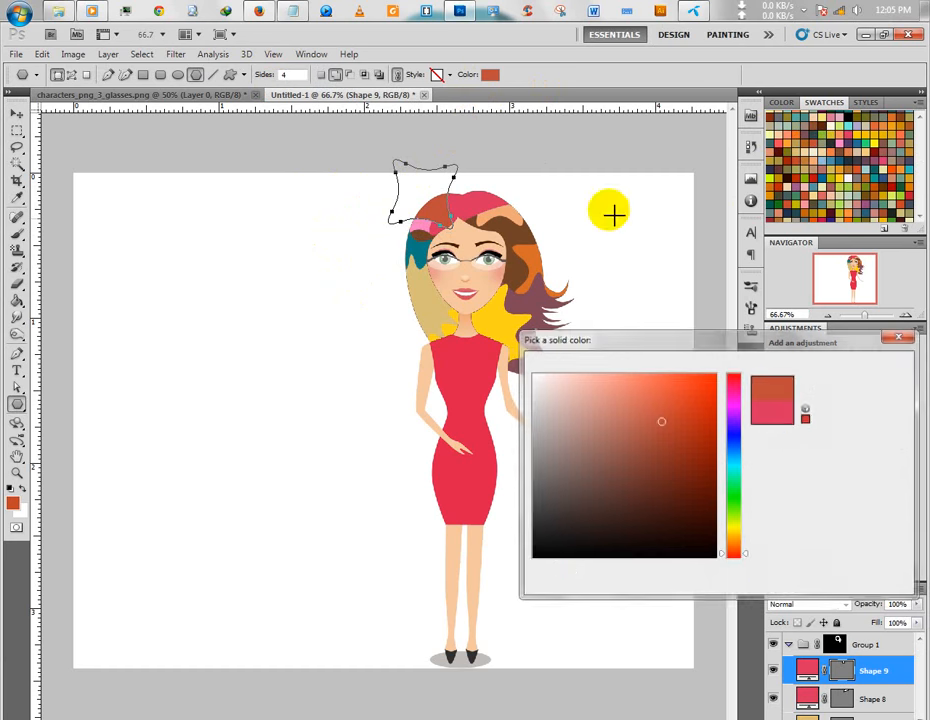
- Draw a large 9-sided rust-colored star over the upper right of the hair
{"action": "left_click", "coordinate": [267, 78]}
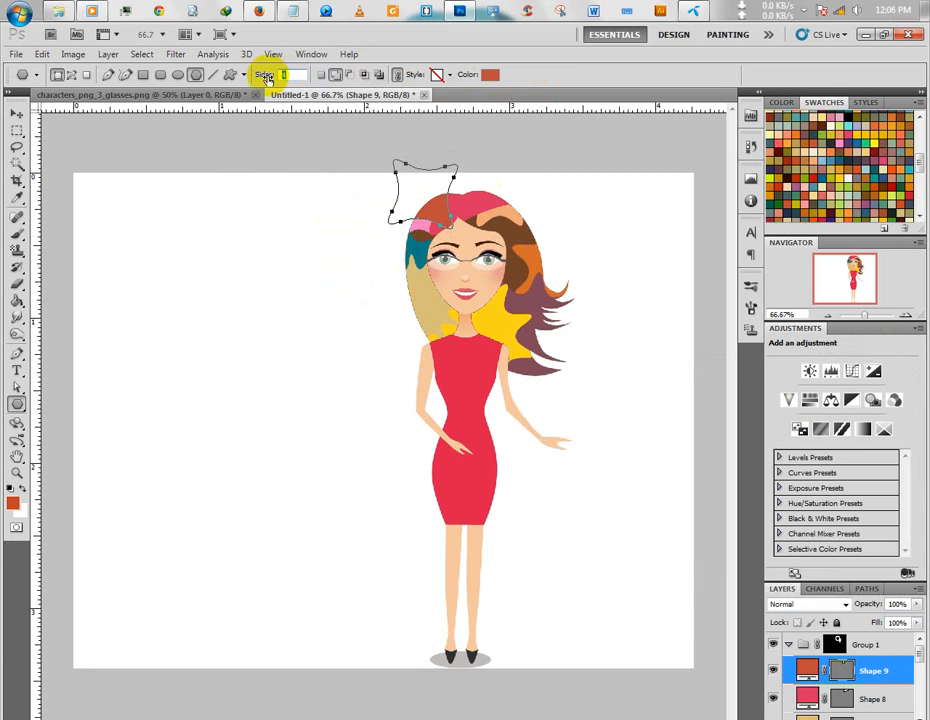
{"action": "type", "text": "9"}
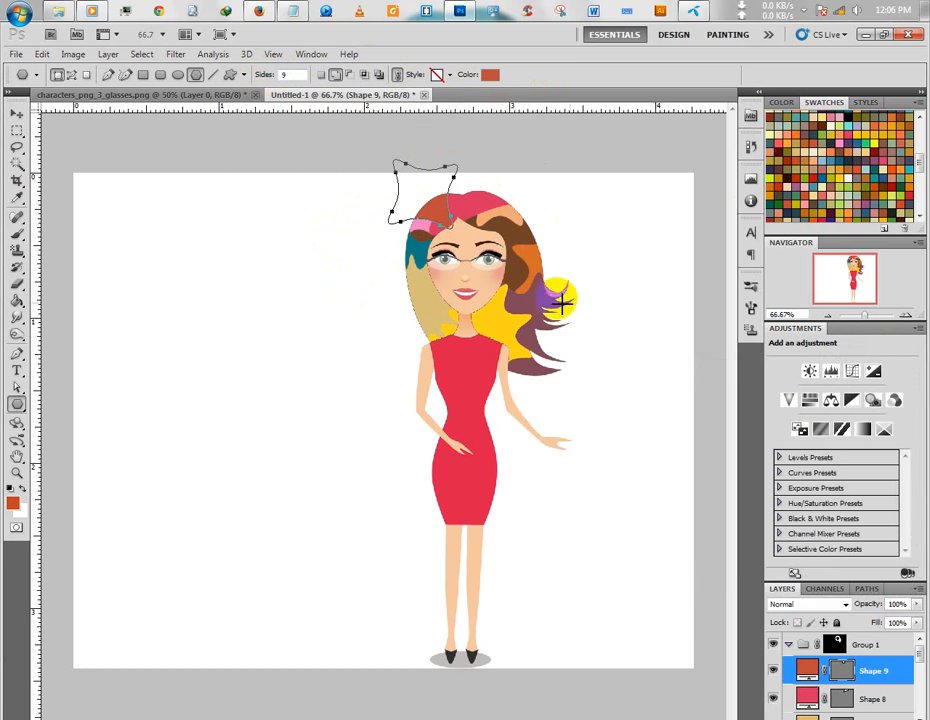
{"action": "left_click_drag", "start_coordinate": [505, 207], "coordinate": [539, 209]}
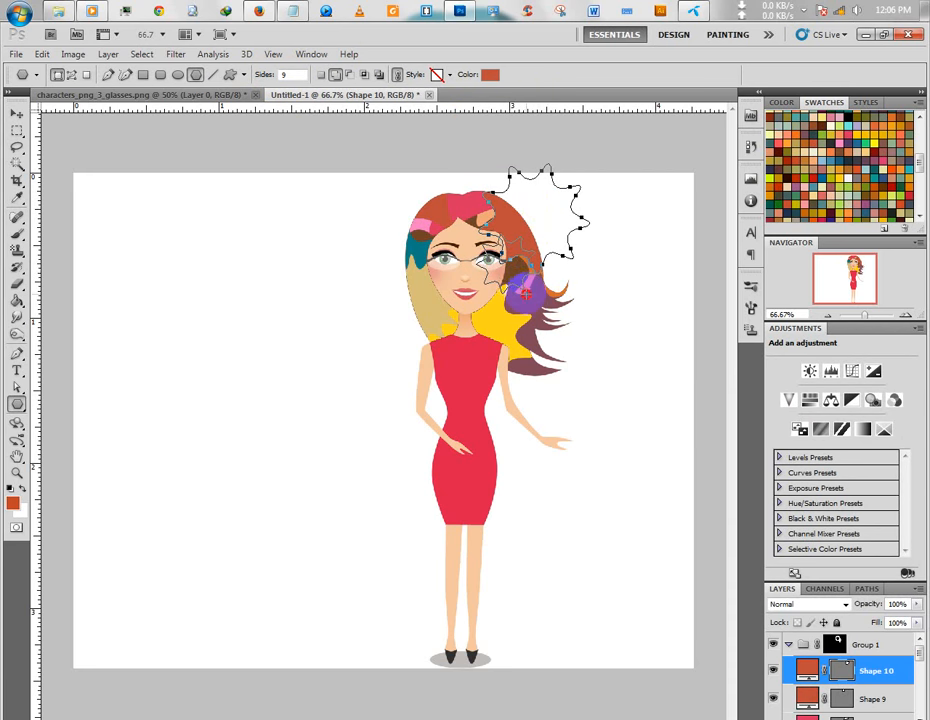
- Draw a smaller 9-sided star over the hair beside the right cheek and color it with the yellow of the lower hair
{"action": "left_click_drag", "start_coordinate": [524, 293], "coordinate": [526, 283]}
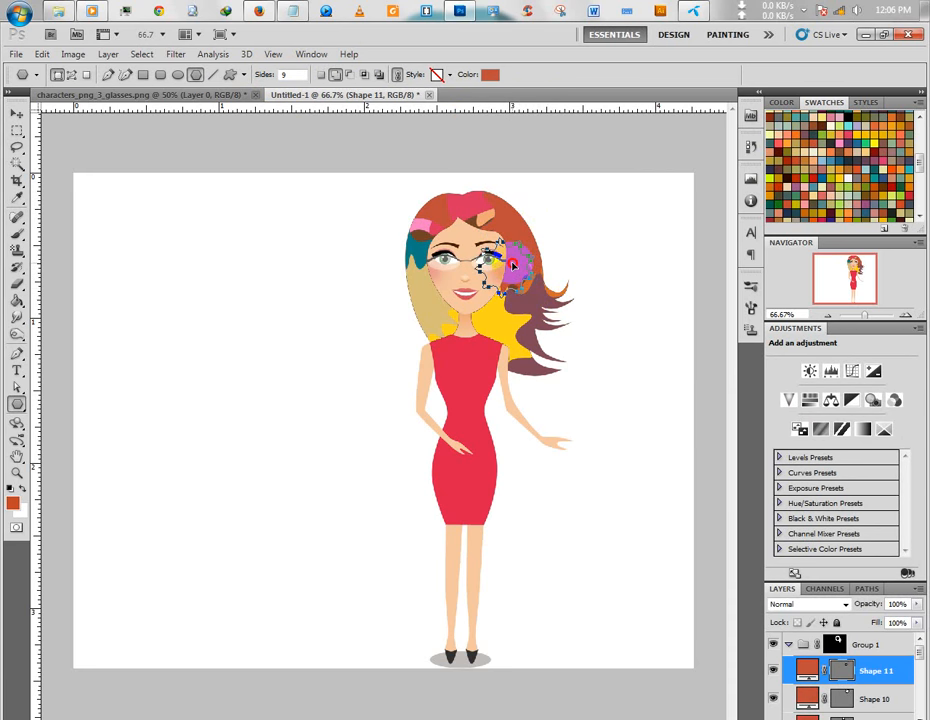
{"action": "left_click", "coordinate": [488, 76]}
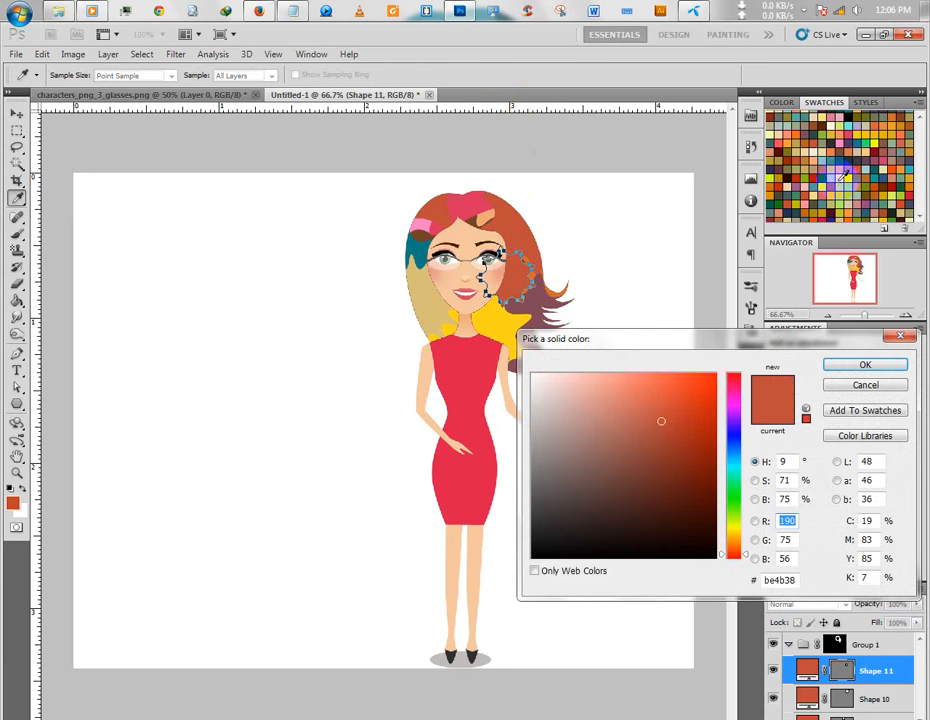
{"action": "left_click", "coordinate": [500, 325]}
{"action": "key", "text": "Return"}
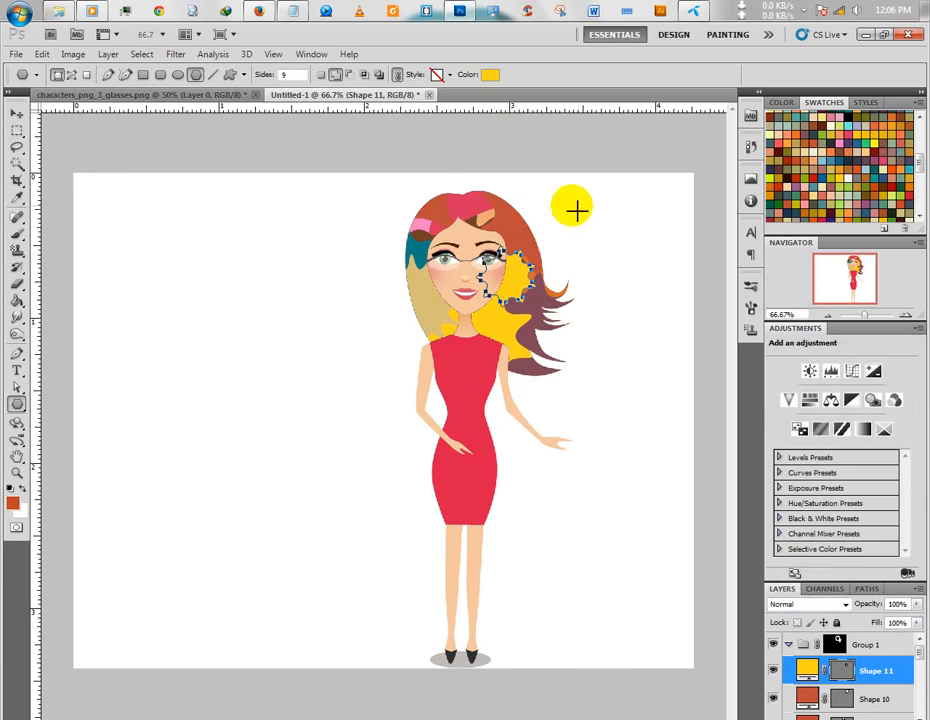
- Draw two more 9-sided stars over the hair, one at the upper left and a smaller one above the forehead
{"action": "left_click_drag", "start_coordinate": [412, 213], "coordinate": [461, 247]}
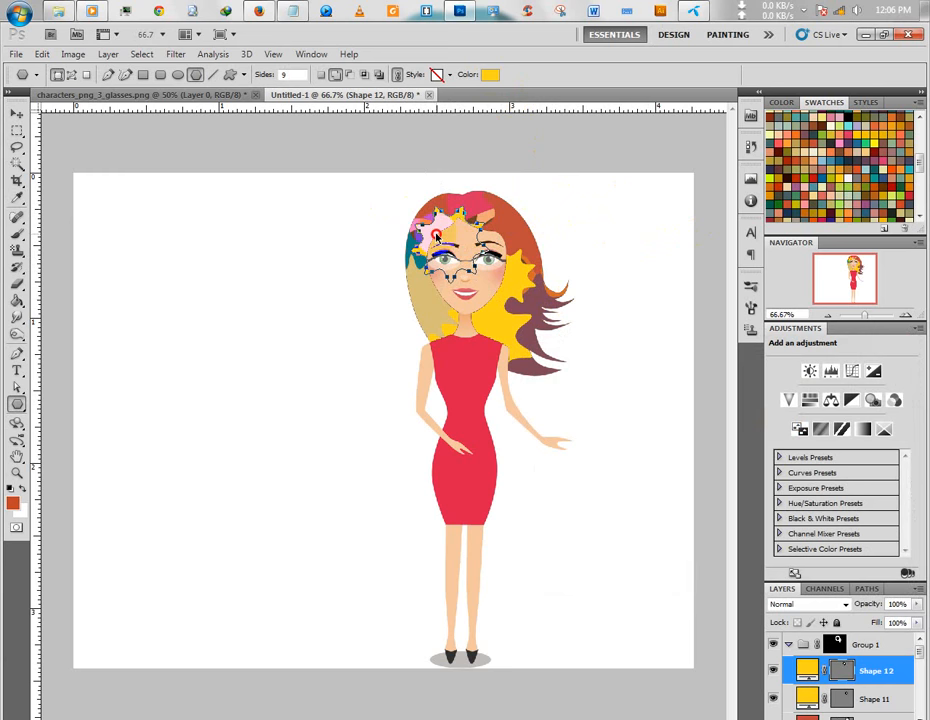
{"action": "left_click_drag", "start_coordinate": [436, 237], "coordinate": [428, 230]}
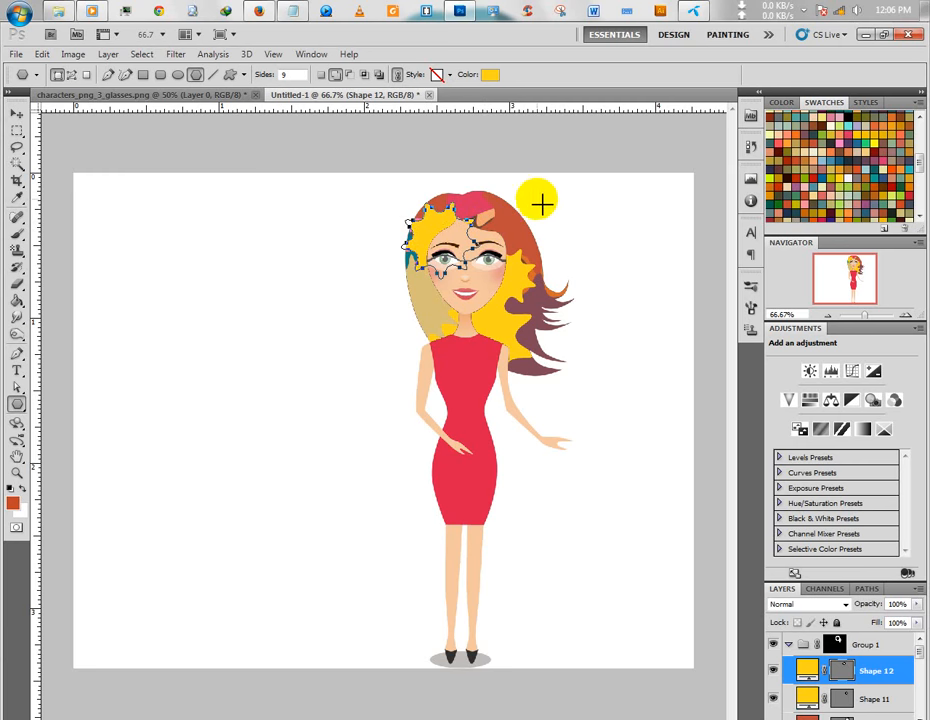
{"action": "left_click_drag", "start_coordinate": [552, 206], "coordinate": [573, 229]}
{"action": "mouse_move", "coordinate": [558, 210]}
{"action": "left_mouse_down"}
{"action": "mouse_move", "coordinate": [500, 218]}
{"action": "mouse_move", "coordinate": [481, 232]}
{"action": "left_mouse_up"}
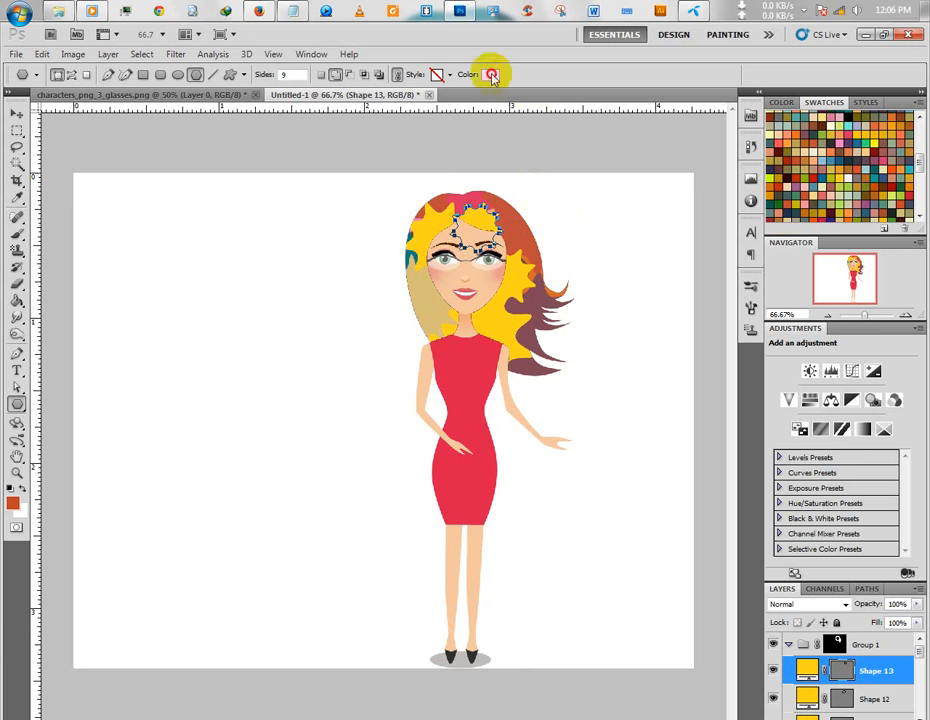
- Recolor the small star above the forehead to green 2ade75
{"action": "left_click", "coordinate": [492, 78]}
{"action": "left_click", "coordinate": [830, 160]}
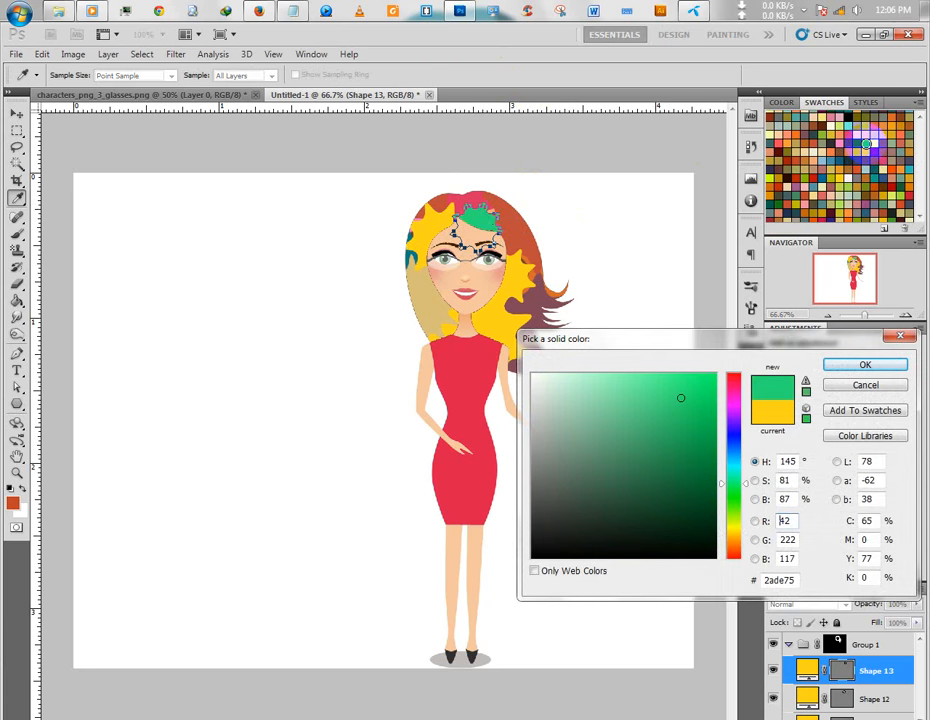
{"action": "key", "text": "Return"}
- Reposition the upper-left yellow star slightly further left and the yellow star beside the right cheek slightly up and right
{"action": "key", "text": "alt+bracketleft"}
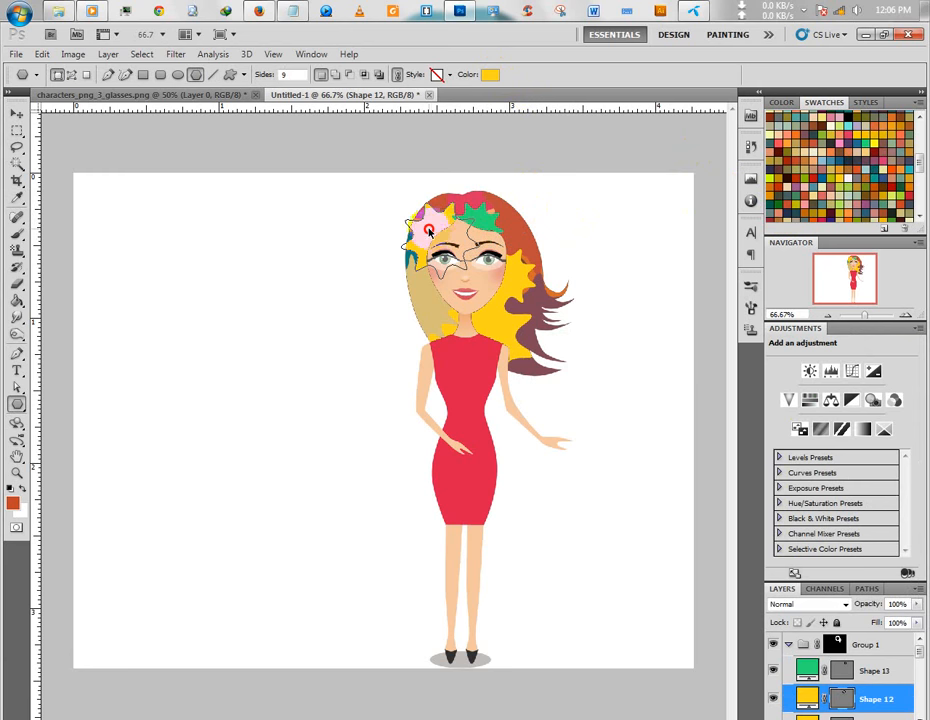
{"action": "left_click_drag", "start_coordinate": [424, 229], "coordinate": [418, 228]}
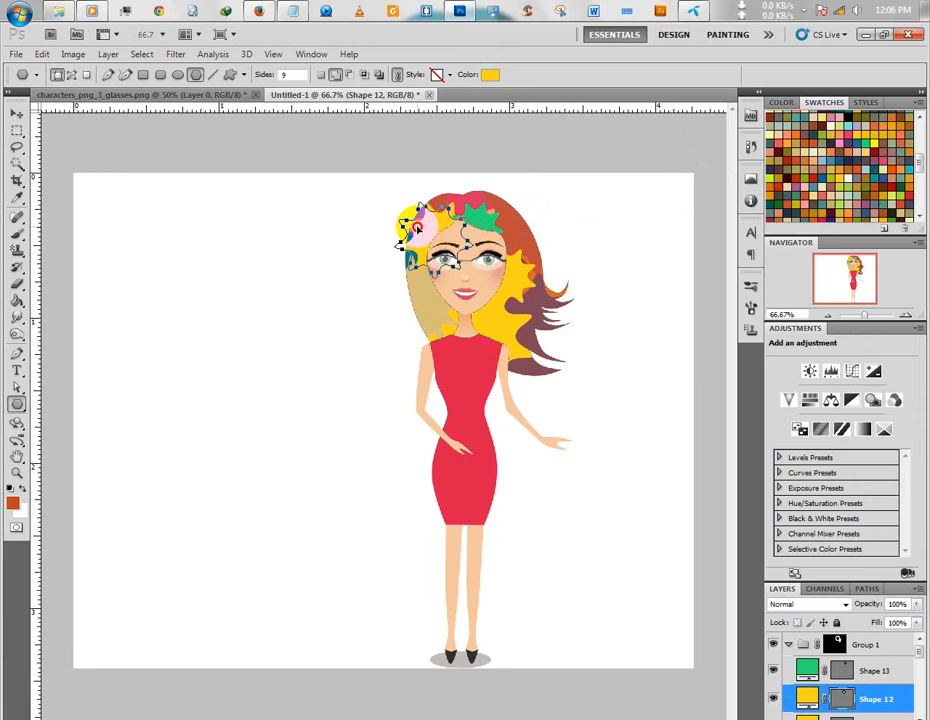
{"action": "left_click", "coordinate": [521, 280], "text": "ctrl"}
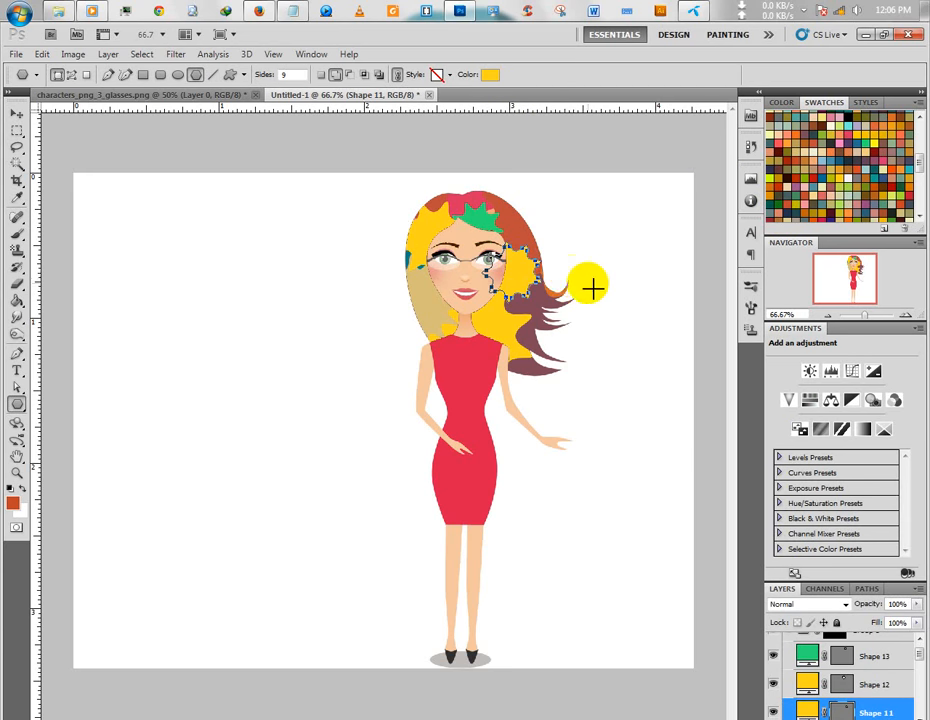
- Add a Hue/Saturation adjustment layer above the green star's layer, Shape 13, inside Group 1
{"action": "left_click", "coordinate": [17, 112]}
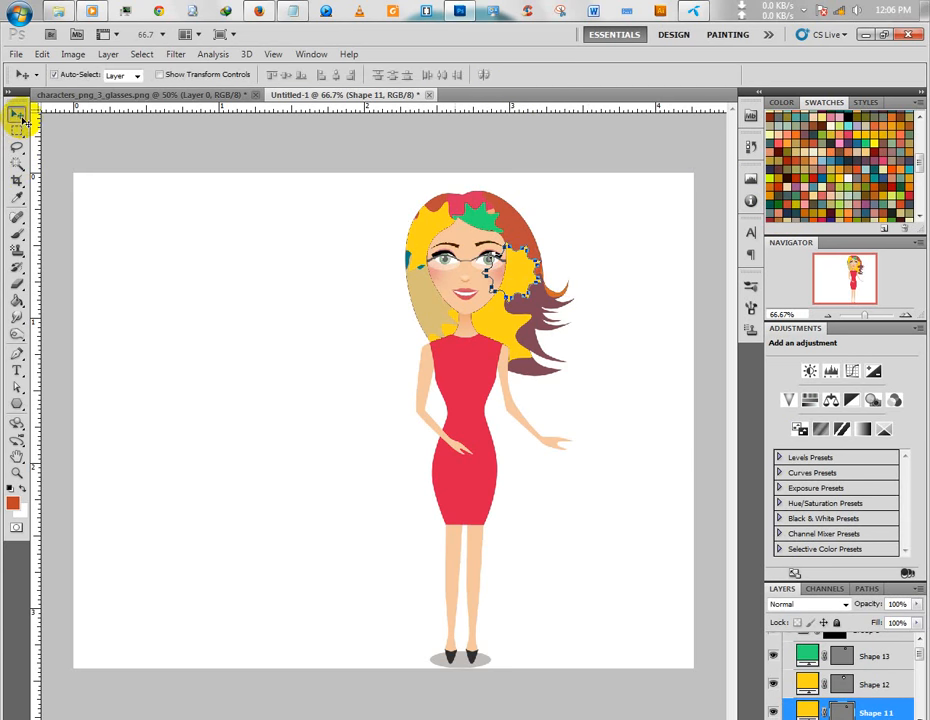
{"action": "scroll", "coordinate": [910, 670], "scroll_direction": "up", "scroll_amount": 1}
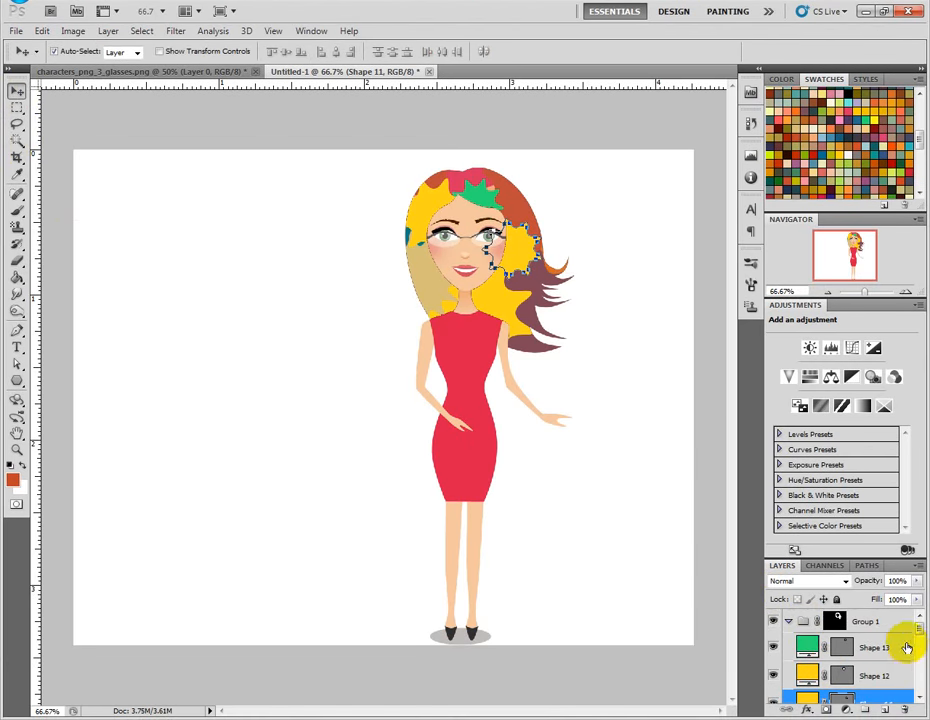
{"action": "left_click", "coordinate": [845, 648]}
{"action": "left_click", "coordinate": [827, 712]}
{"action": "left_click", "coordinate": [857, 547]}
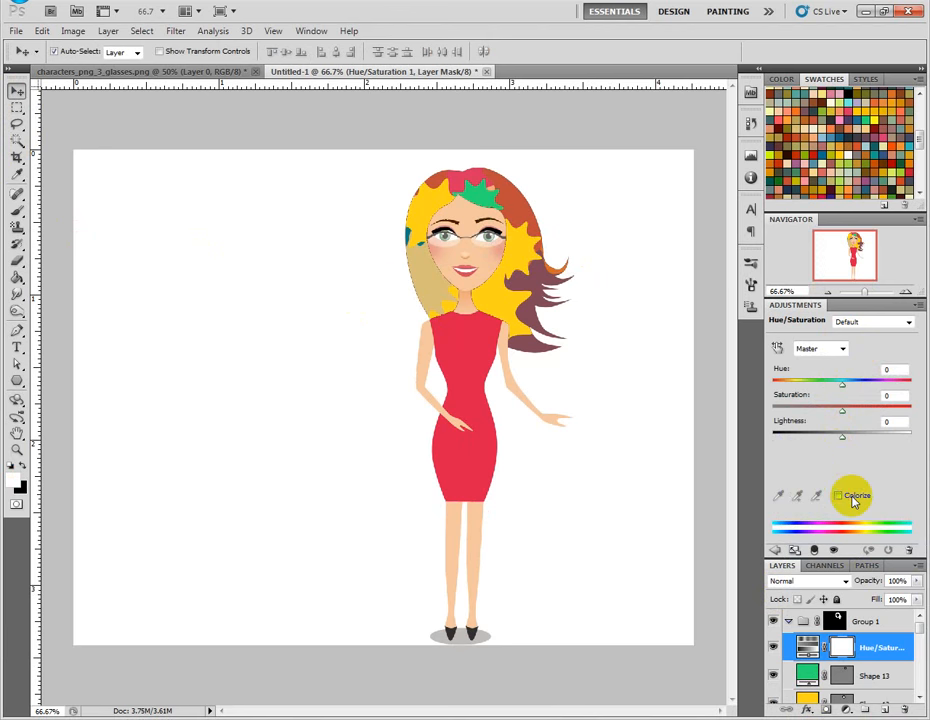
- Enable Colorize on the Hue/Saturation adjustment and set the hue to 279 for purple hair
{"action": "left_click", "coordinate": [838, 496]}
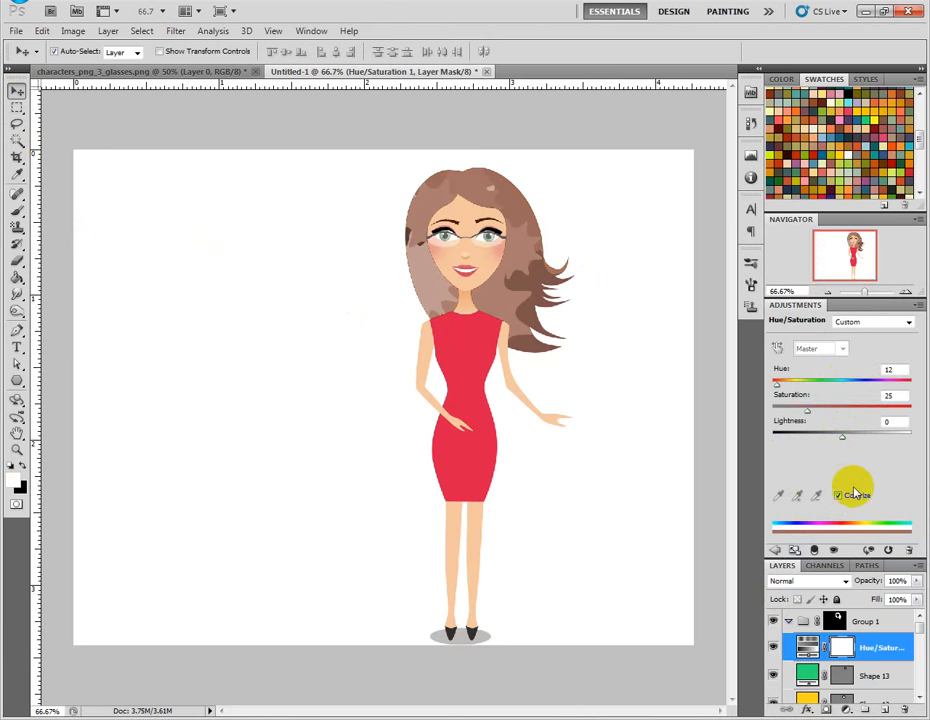
{"action": "left_click", "coordinate": [868, 386]}
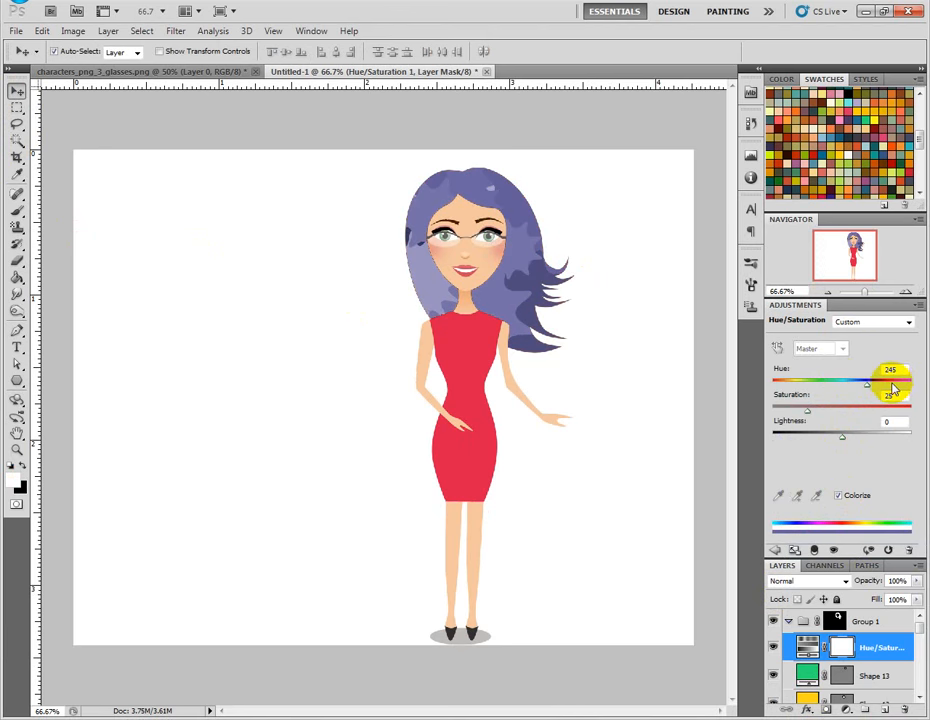
{"action": "left_click_drag", "start_coordinate": [889, 389], "coordinate": [891, 389]}
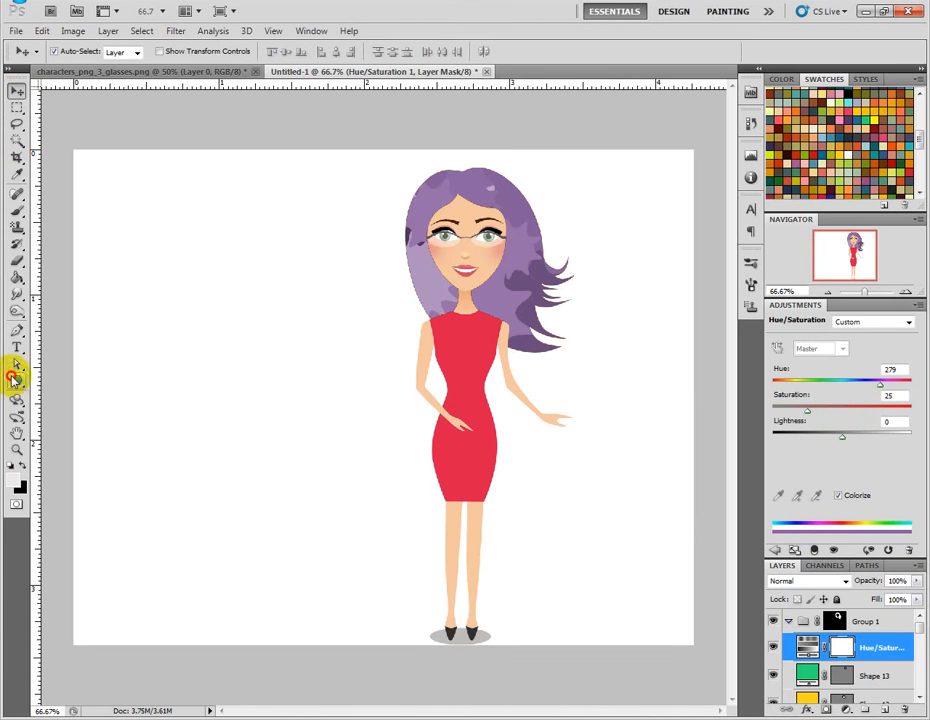
- Draw a 9-sided orange-red star, color cf4829, over the left edge of the hair
{"action": "left_click", "coordinate": [15, 382]}
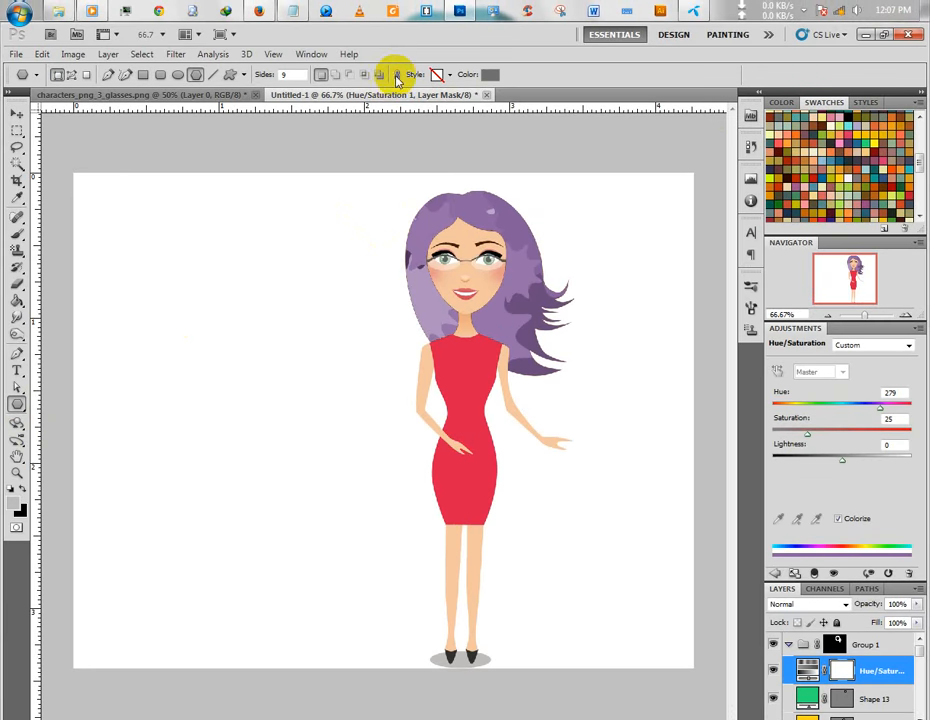
{"action": "left_click", "coordinate": [489, 74]}
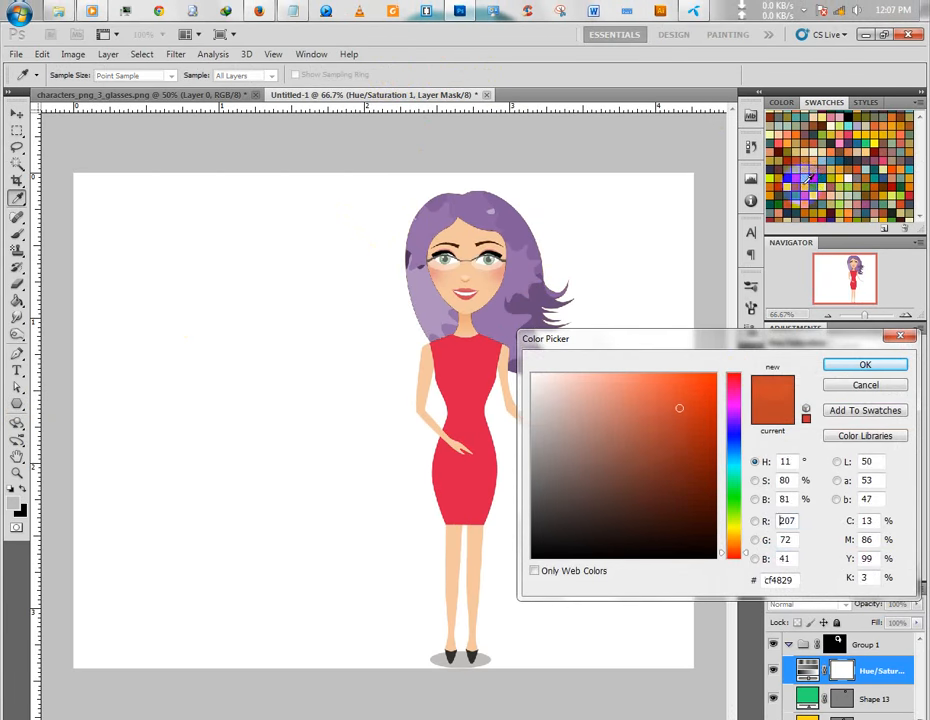
{"action": "key", "text": "Return"}
{"action": "left_click_drag", "start_coordinate": [391, 246], "coordinate": [419, 287]}
- Place the new star's layer below the Hue/Saturation layer and shift the star down and right over the hair edge
{"action": "left_click_drag", "start_coordinate": [845, 673], "coordinate": [864, 690]}
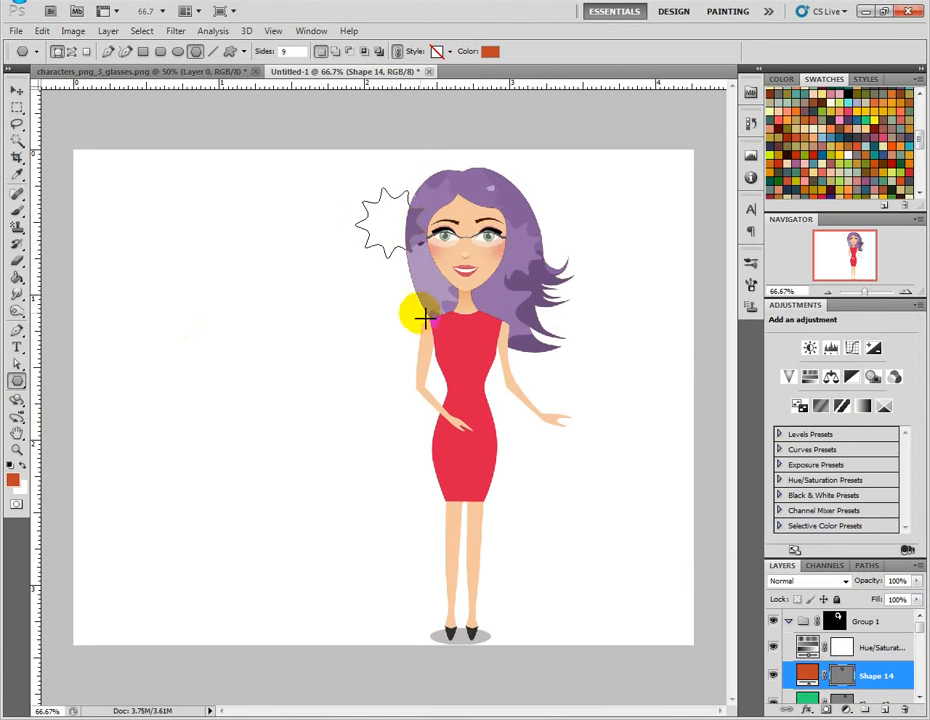
{"action": "left_click", "coordinate": [398, 230]}
{"action": "left_click_drag", "start_coordinate": [398, 230], "coordinate": [402, 236]}
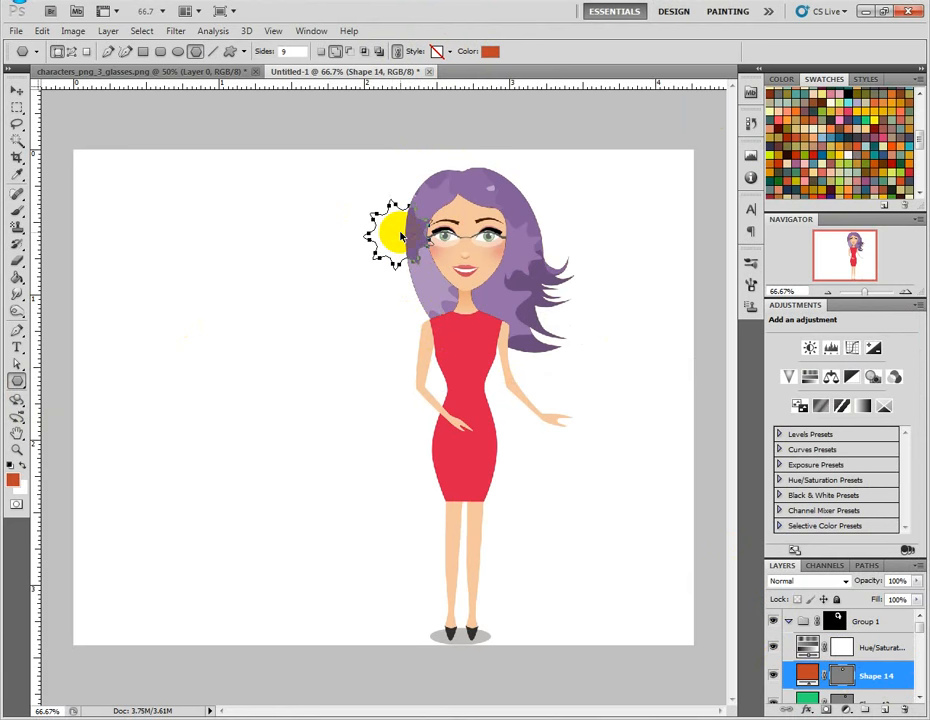
- Collapse Group 1 and expand Group 2, the group masked to the dress
{"action": "left_click", "coordinate": [17, 90]}
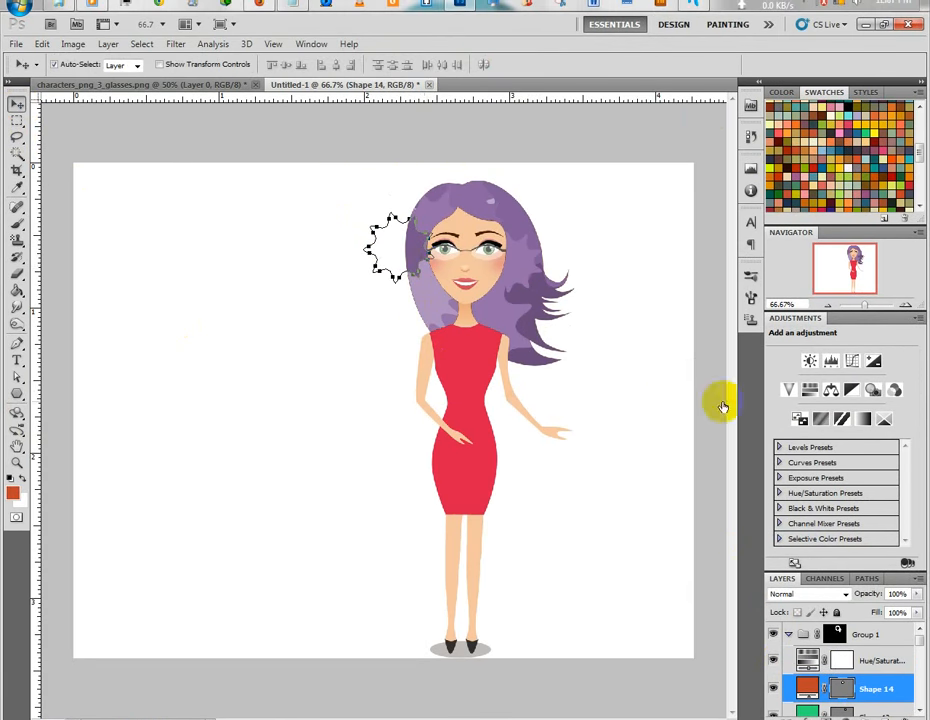
{"action": "left_click", "coordinate": [789, 634]}
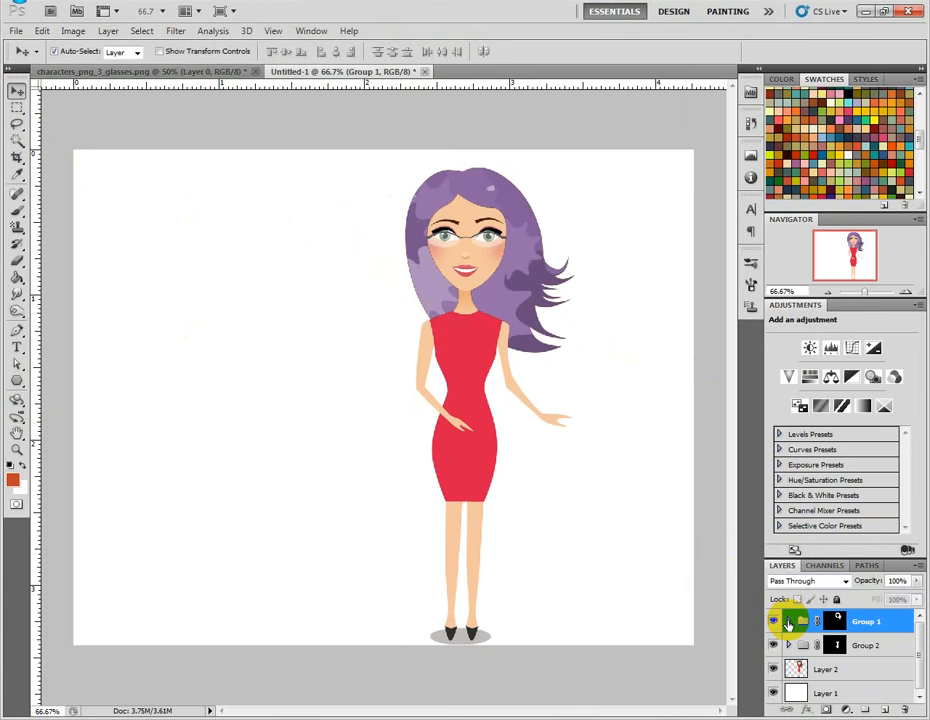
{"action": "left_click", "coordinate": [846, 646]}
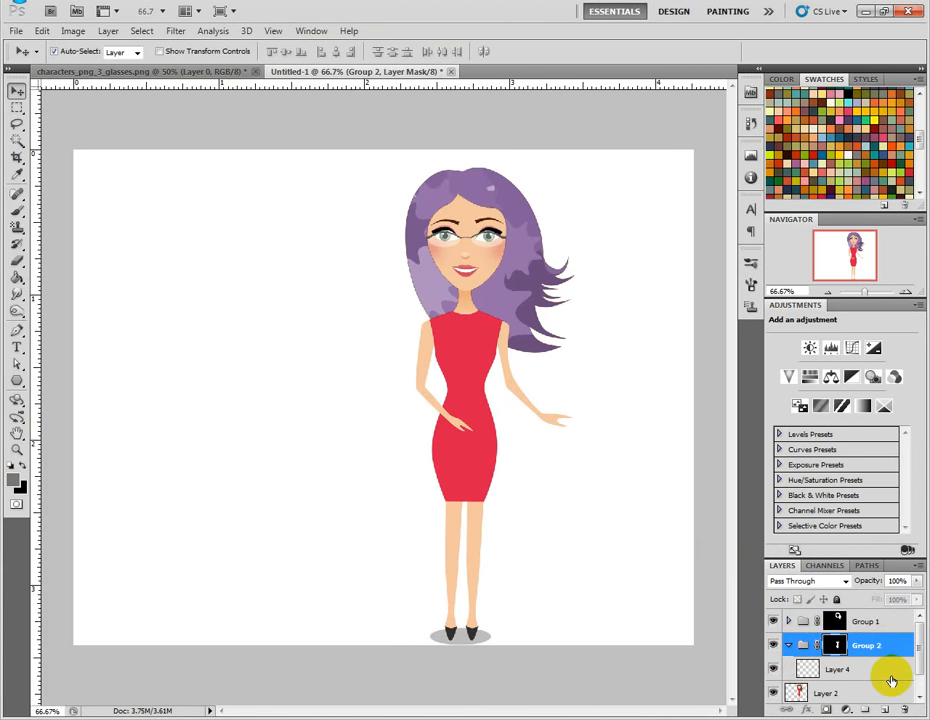
- Draw a 9-sided orange-red star over the dress's upper-left shoulder on Layer 4 inside Group 2
{"action": "left_click", "coordinate": [889, 676]}
{"action": "left_click", "coordinate": [17, 381]}
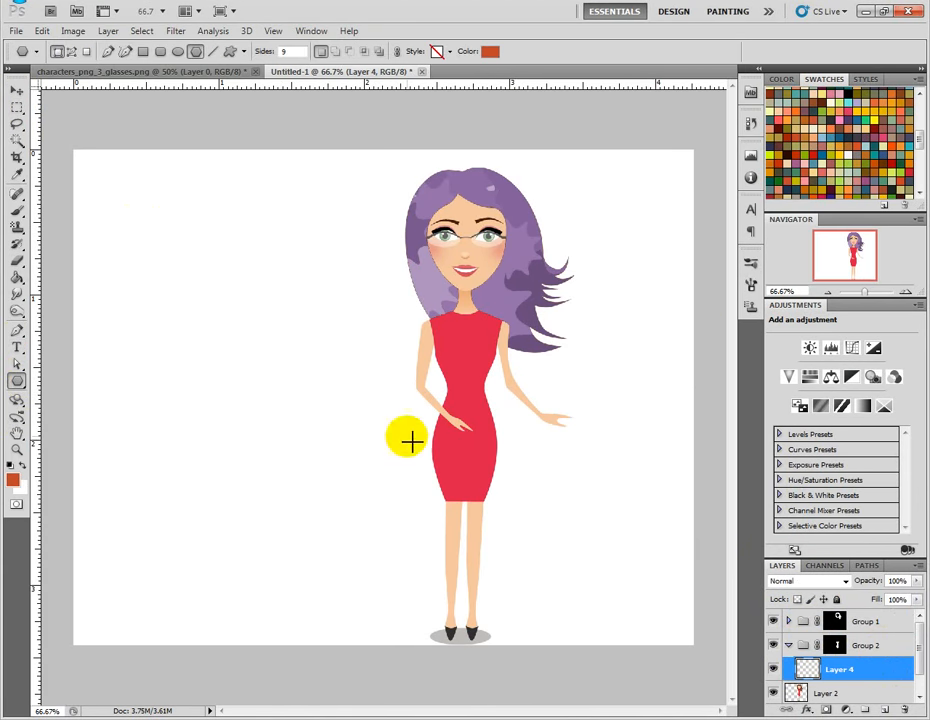
{"action": "left_click_drag", "start_coordinate": [432, 322], "coordinate": [477, 363]}
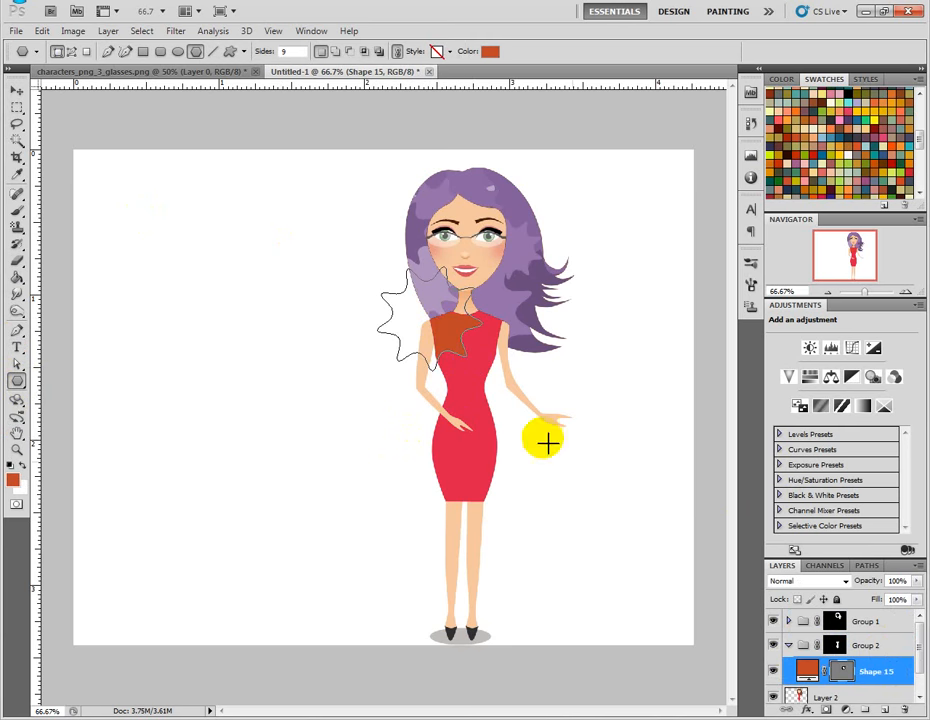
- Add a Hue/Saturation adjustment above the dress star, enable Colorize and set the hue to 351
{"action": "left_click", "coordinate": [847, 709]}
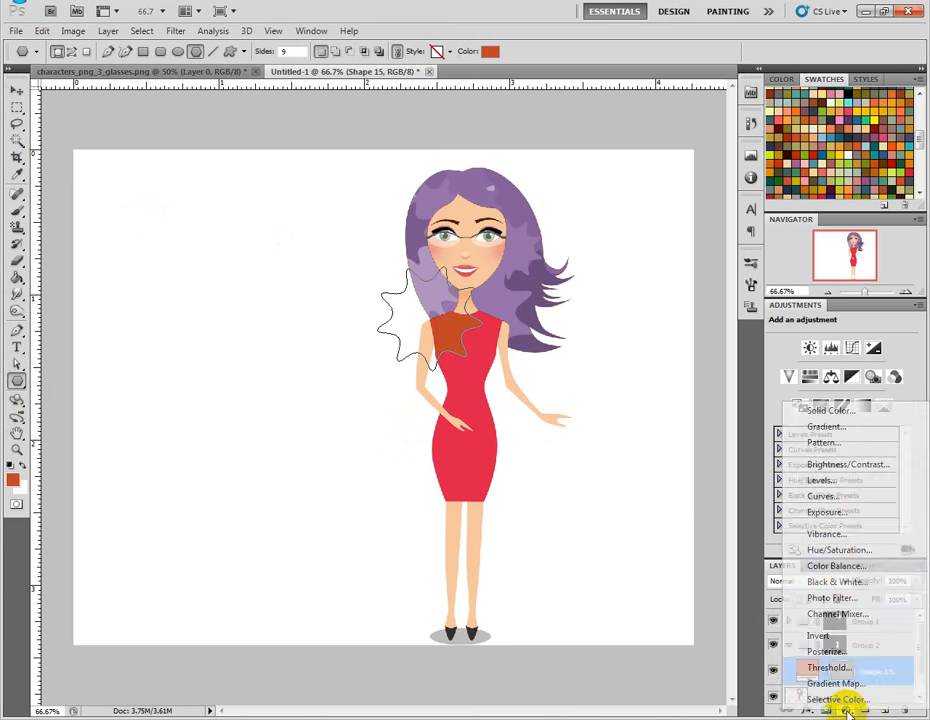
{"action": "left_click", "coordinate": [849, 548]}
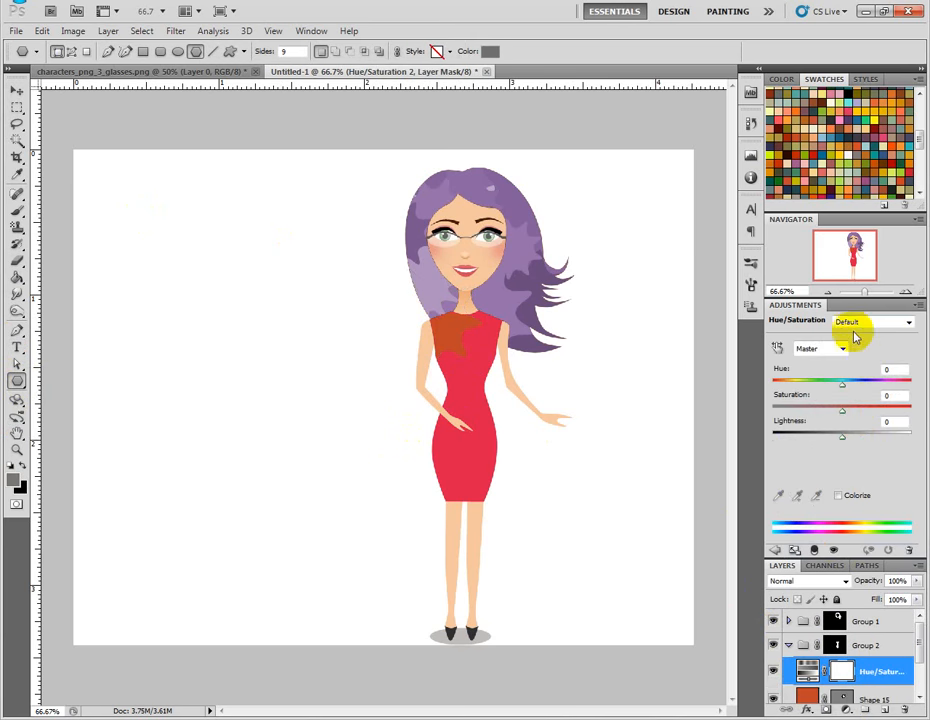
{"action": "left_click", "coordinate": [849, 497]}
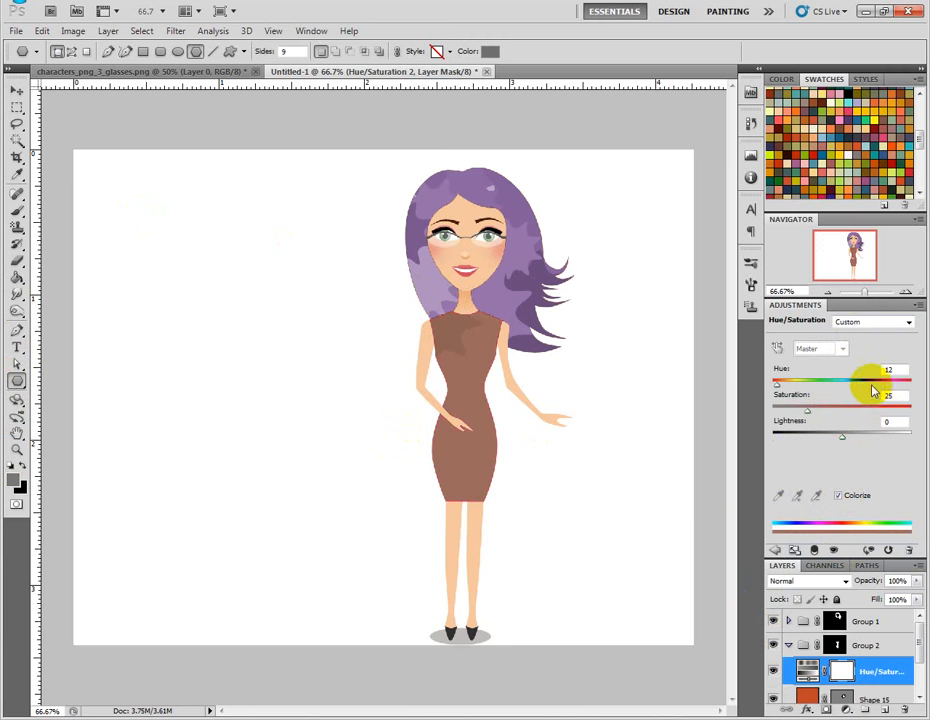
{"action": "left_click_drag", "start_coordinate": [781, 388], "coordinate": [896, 388]}
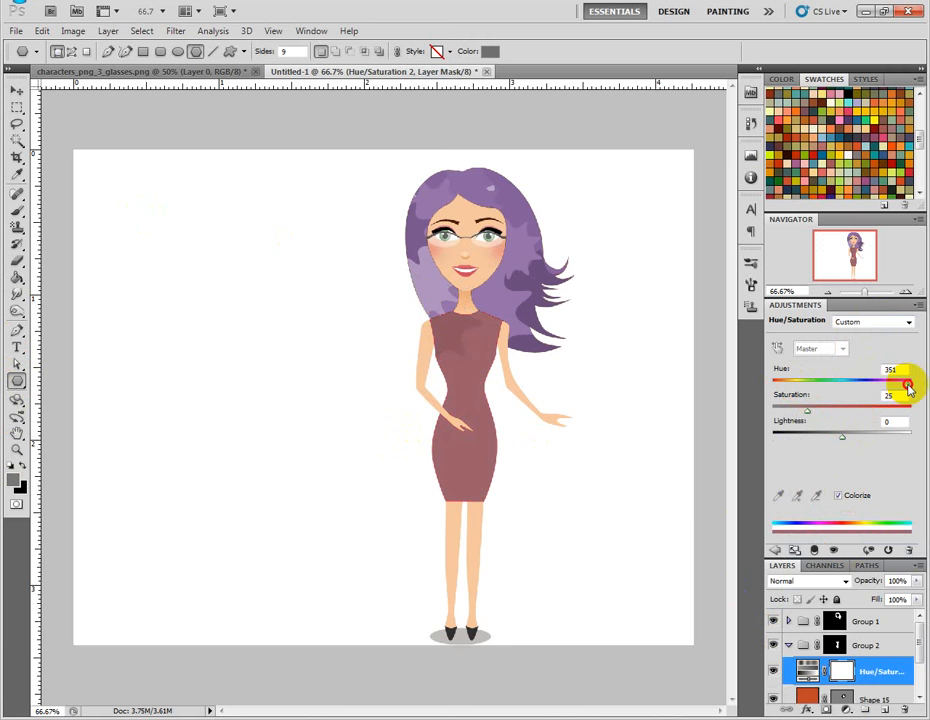
- Draw a 9-sided dark brown star over the dress's waist and place its layer below the Hue/Saturation layer
{"action": "left_click_drag", "start_coordinate": [480, 392], "coordinate": [517, 420]}
{"action": "left_click", "coordinate": [490, 51]}
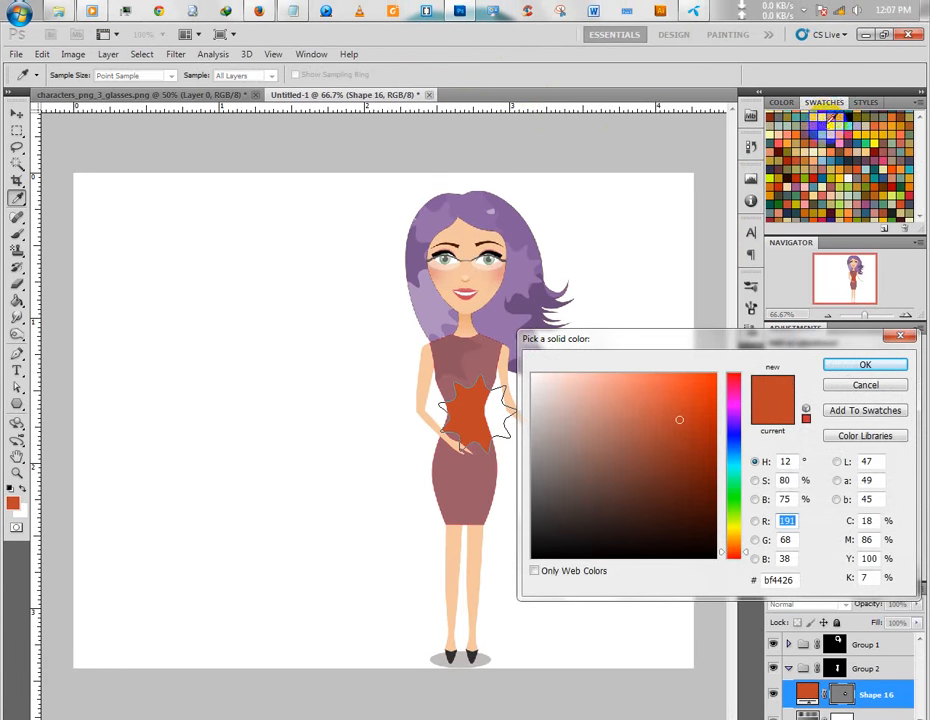
{"action": "left_click", "coordinate": [823, 125]}
{"action": "key", "text": "Return"}
{"action": "scroll", "coordinate": [903, 679], "scroll_direction": "down", "scroll_amount": 2}
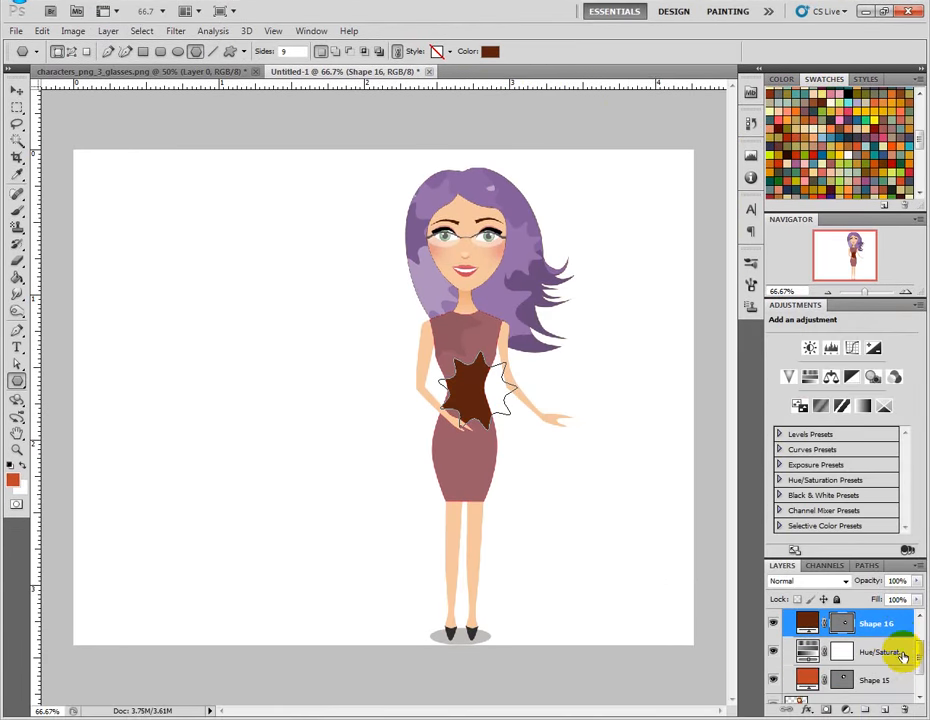
{"action": "left_click_drag", "start_coordinate": [820, 617], "coordinate": [884, 668]}
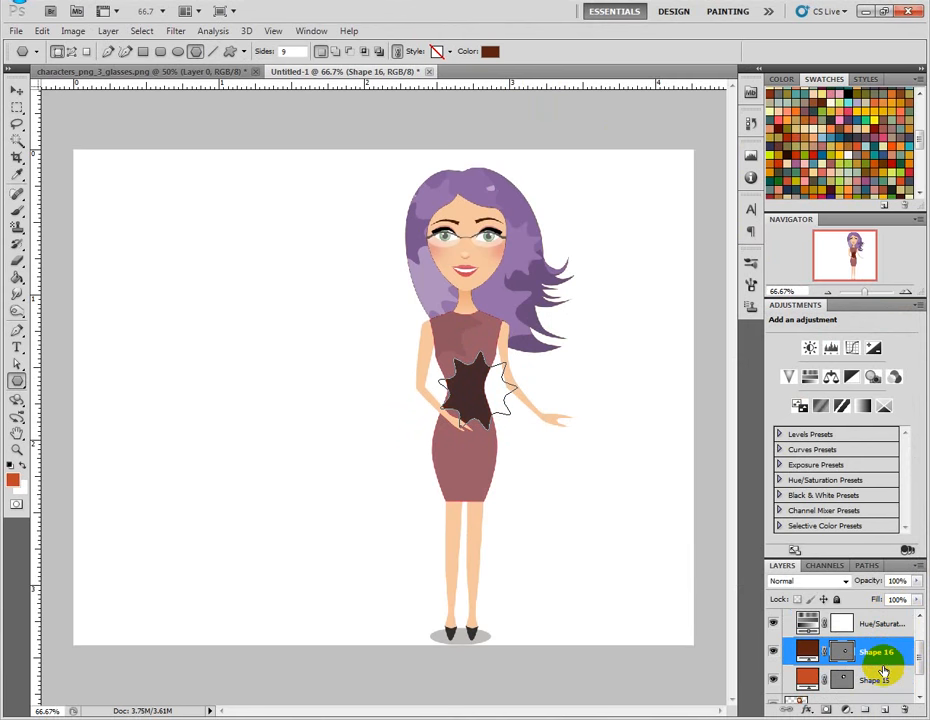
- Draw another 9-sided star above Shape 15 over the dress's left hip and color it dark brown, 5c210e
{"action": "left_click", "coordinate": [870, 682]}
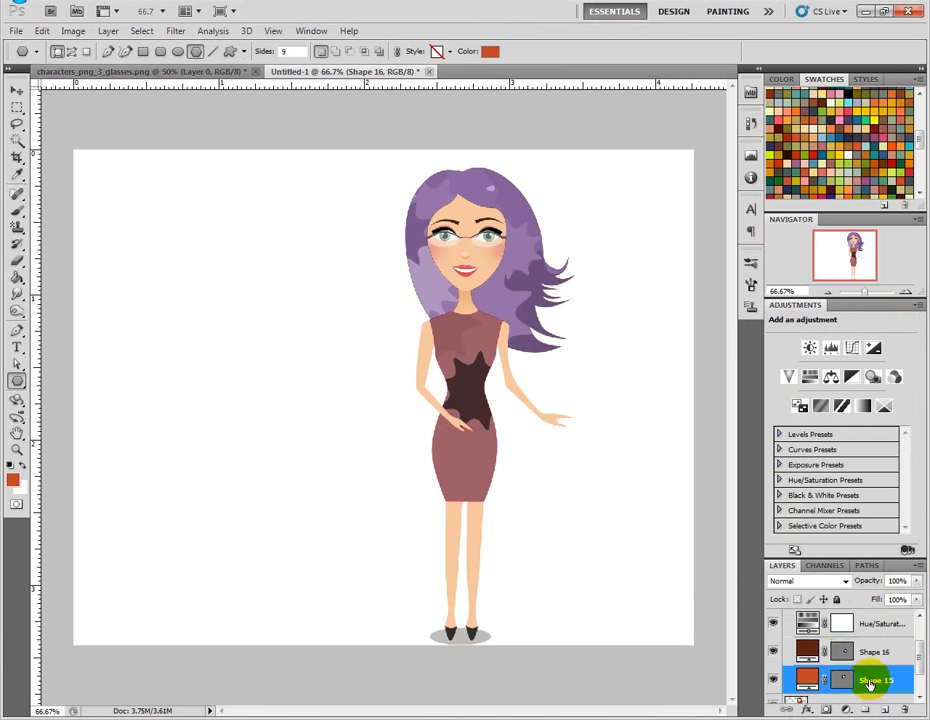
{"action": "left_click_drag", "start_coordinate": [405, 452], "coordinate": [440, 472]}
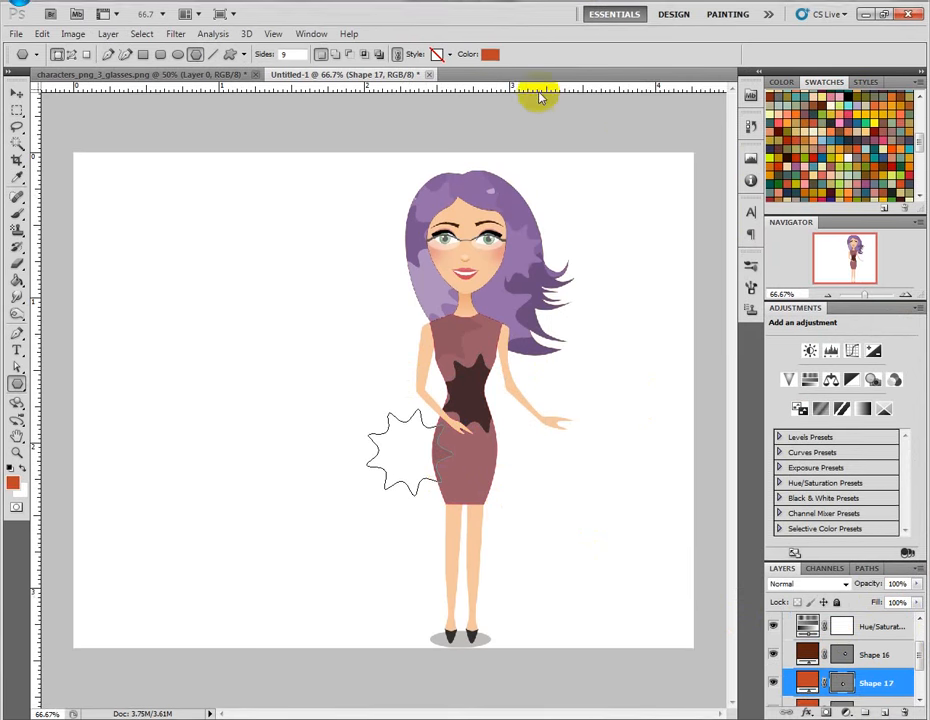
{"action": "left_click", "coordinate": [490, 51]}
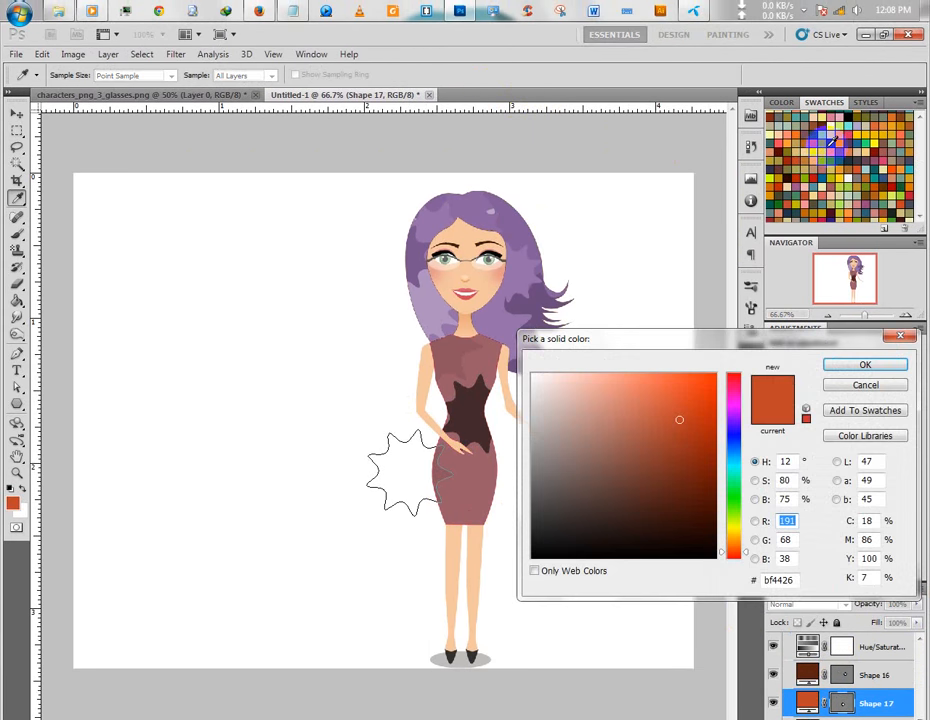
{"action": "left_click", "coordinate": [820, 137]}
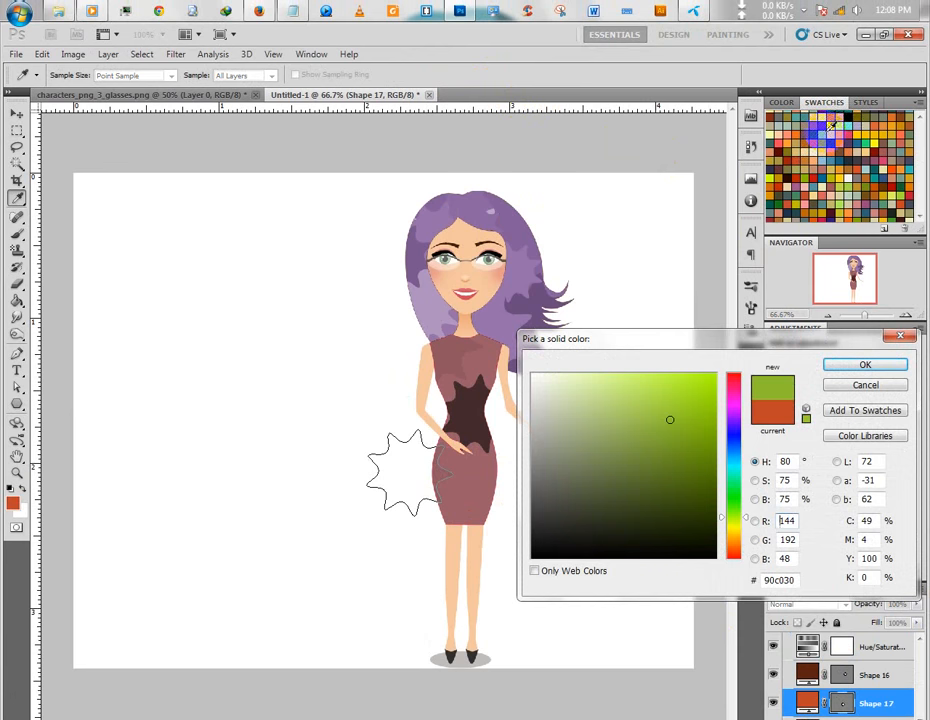
{"action": "left_click", "coordinate": [819, 129]}
{"action": "key", "text": "Return"}
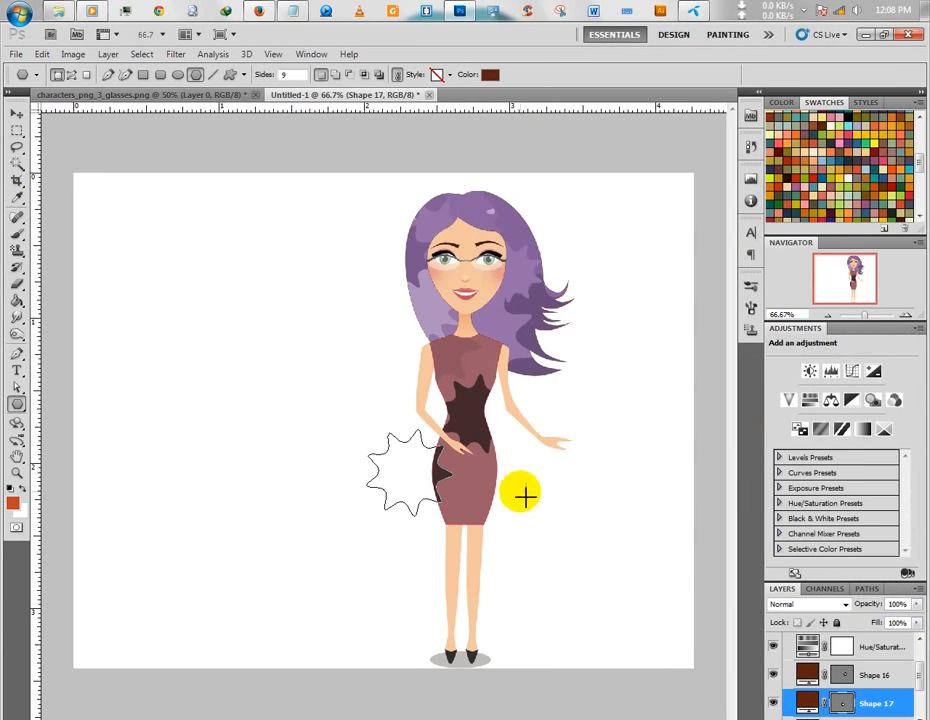
- Draw a 5-sided star over the dress's hem and color it light peach, f5cea6
{"action": "left_click", "coordinate": [290, 74]}
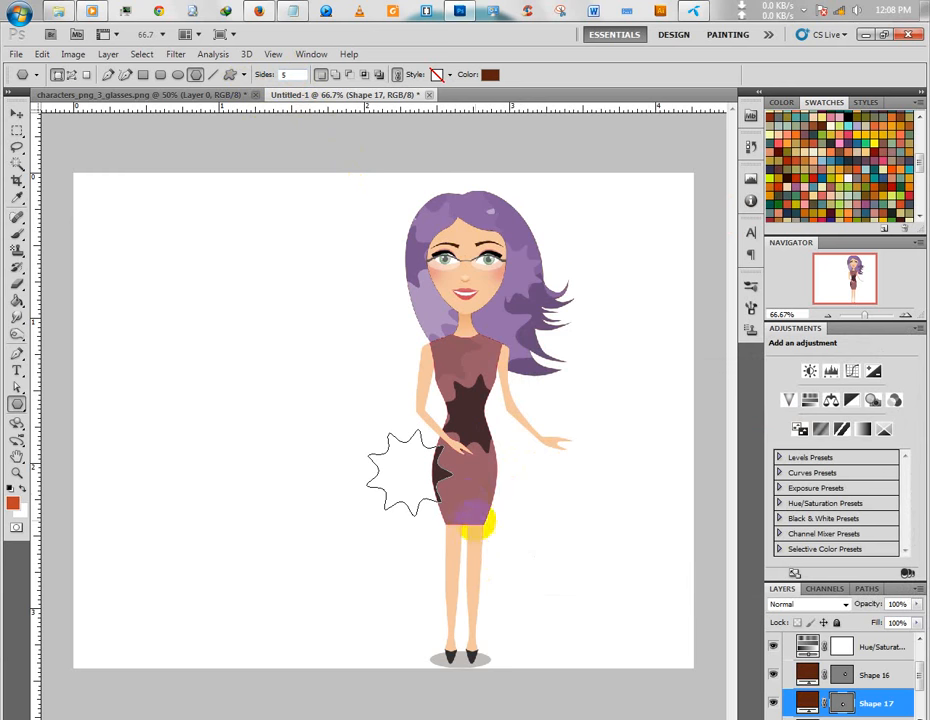
{"action": "left_click_drag", "start_coordinate": [486, 545], "coordinate": [492, 548]}
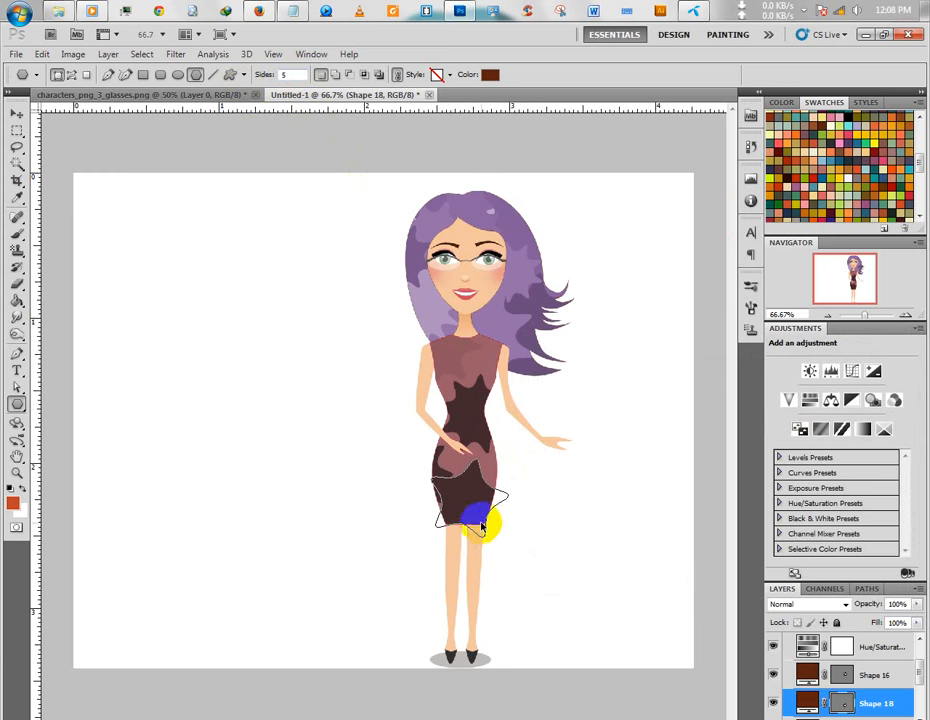
{"action": "left_click", "coordinate": [490, 74]}
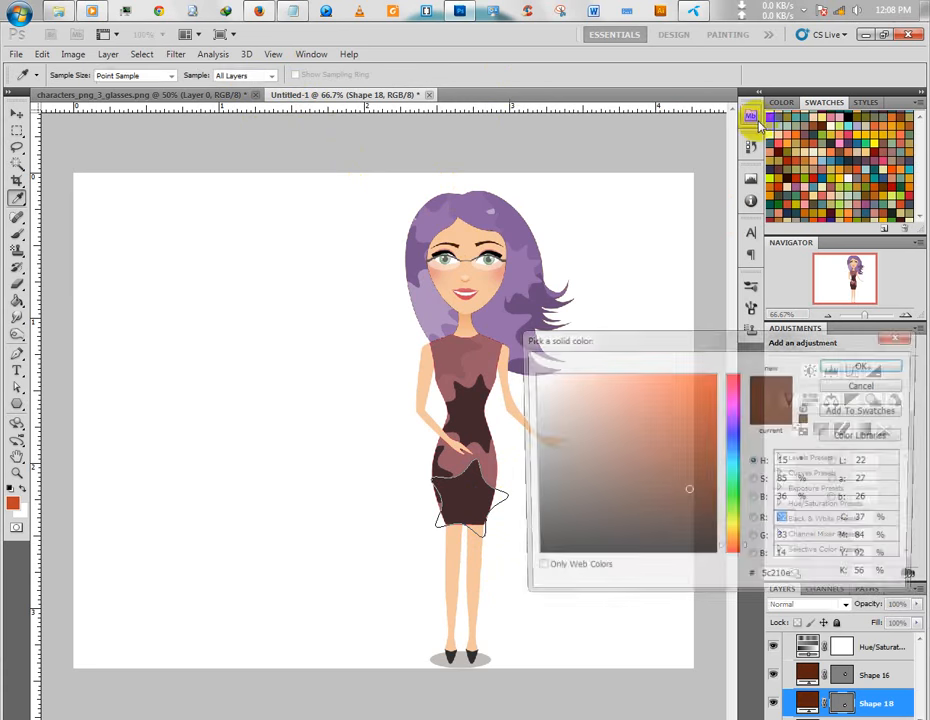
{"action": "left_click", "coordinate": [785, 134]}
{"action": "key", "text": "Return"}
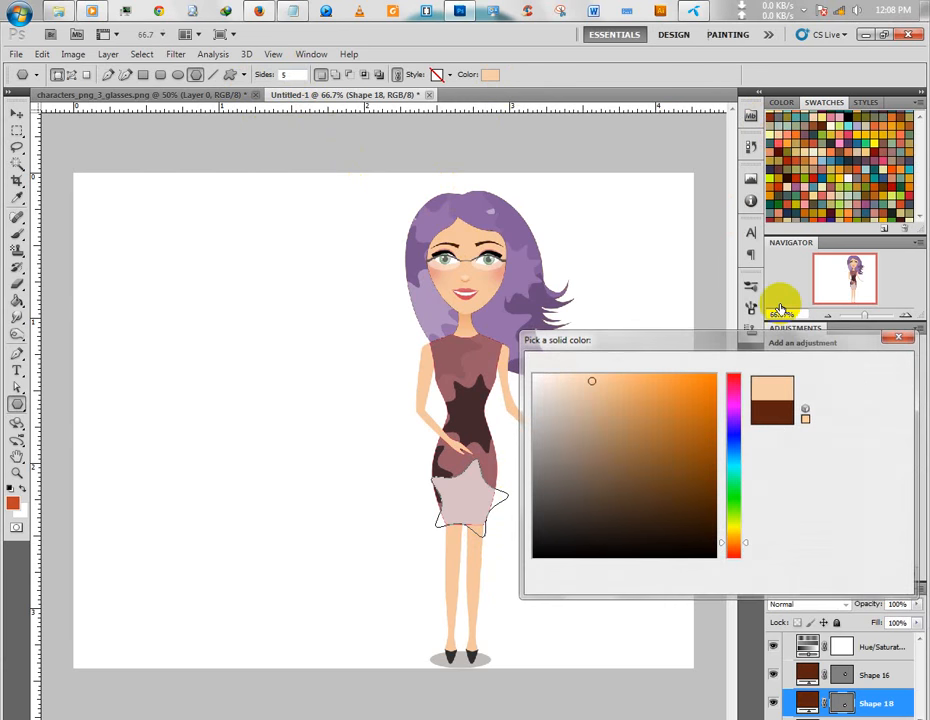
- Draw a large 5-sided star overlapping the lower right part of the dress and color it orange, f09060
{"action": "left_click_drag", "start_coordinate": [536, 425], "coordinate": [430, 482]}
{"action": "left_click", "coordinate": [489, 73]}
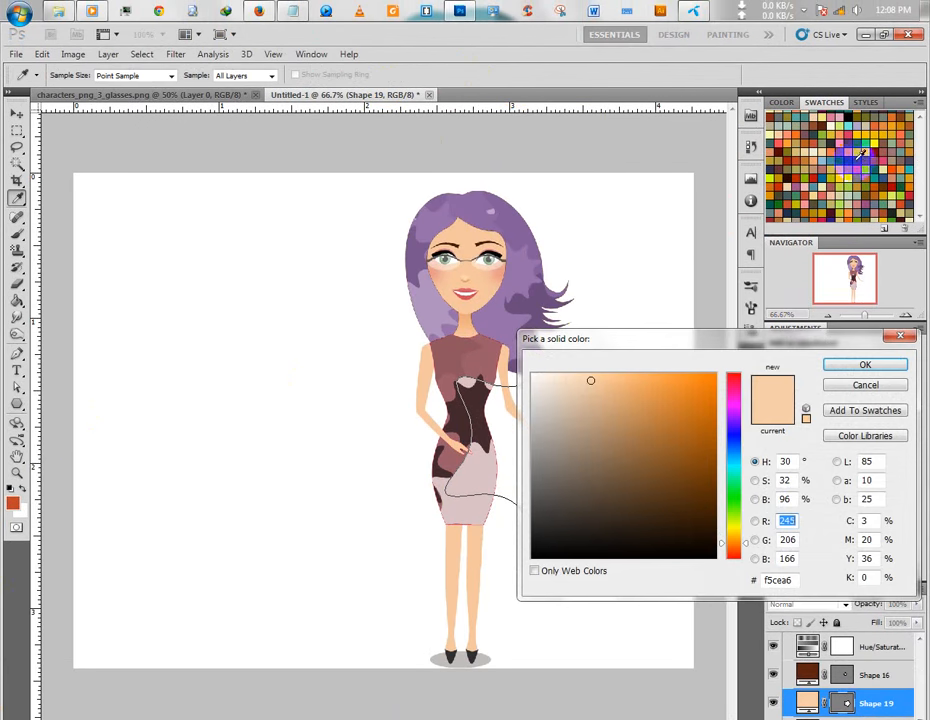
{"action": "left_click", "coordinate": [843, 133]}
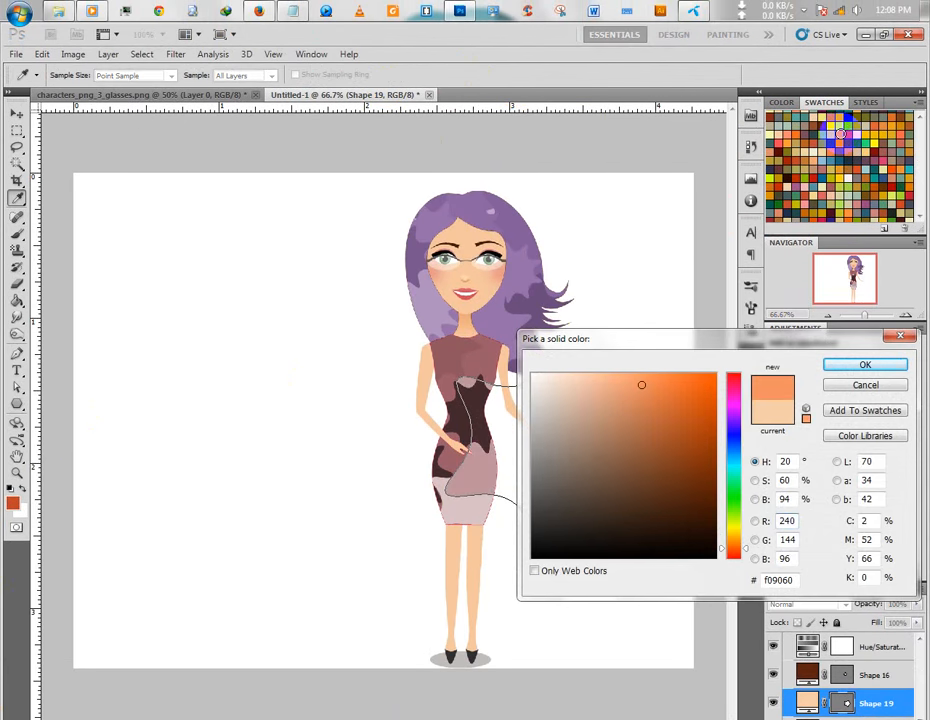
{"action": "key", "text": "Return"}
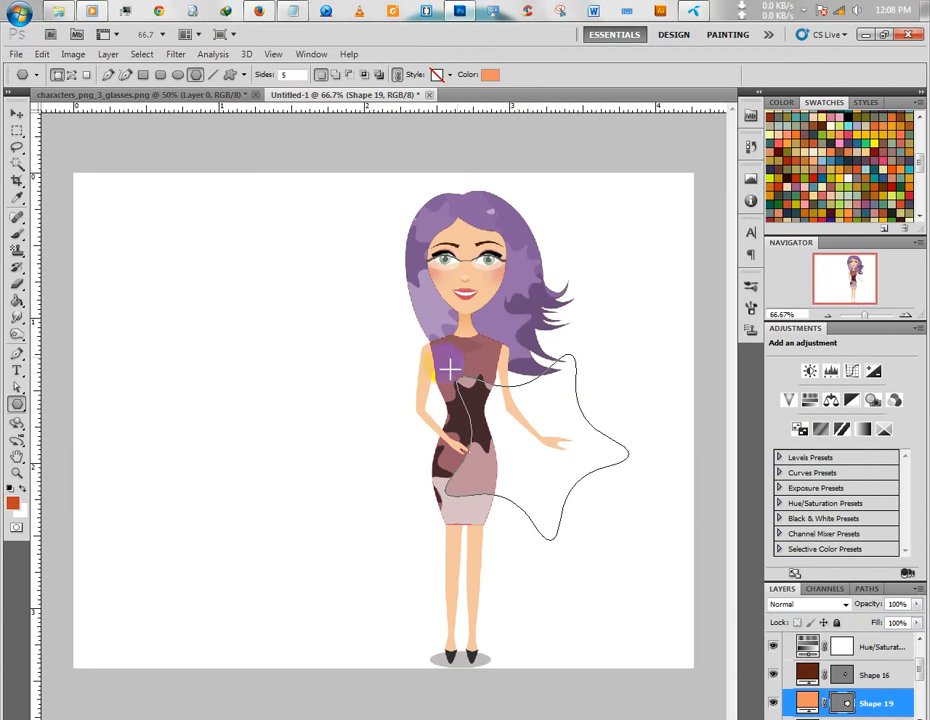
- Draw a 5-sided star over the dress's right shoulder, color it dark blue, 375587, and deselect the shape
{"action": "left_click_drag", "start_coordinate": [496, 374], "coordinate": [470, 392]}
{"action": "left_click", "coordinate": [490, 75]}
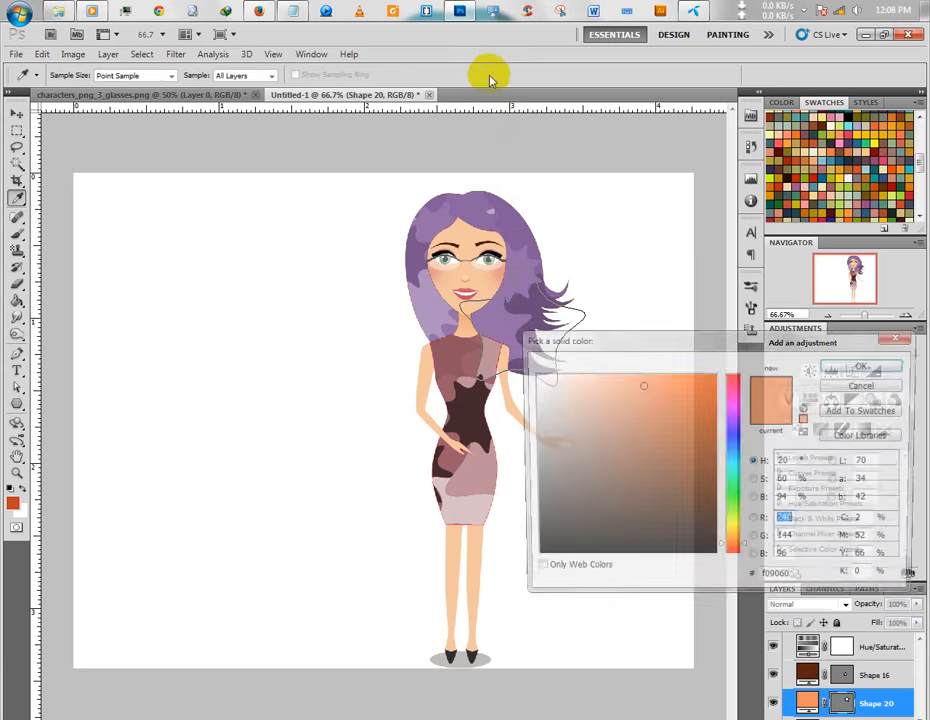
{"action": "left_click", "coordinate": [883, 178]}
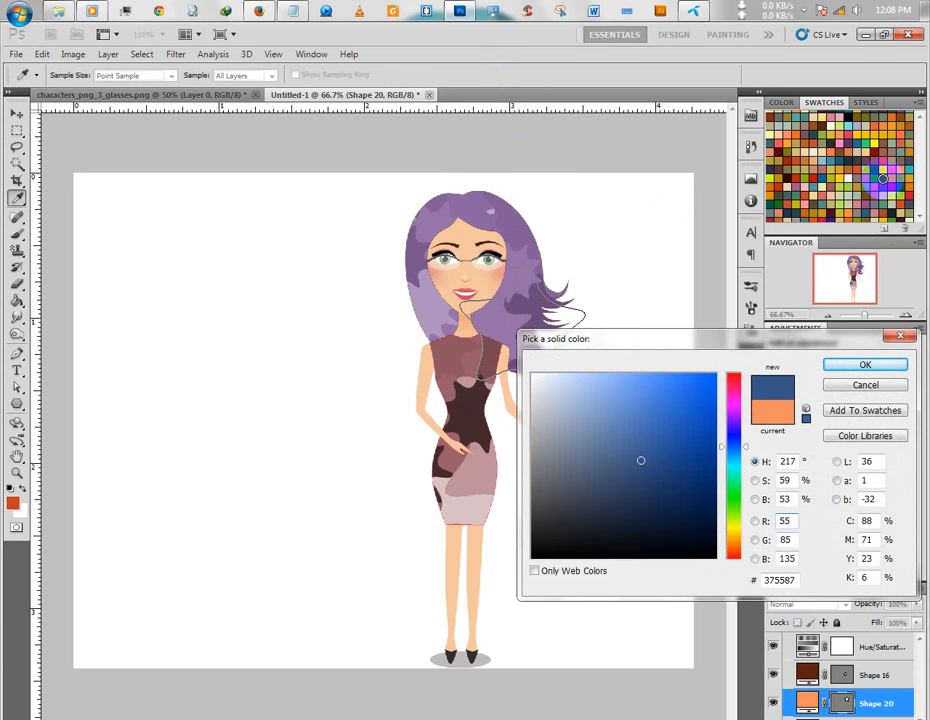
{"action": "key", "text": "Return"}
{"action": "left_click", "coordinate": [17, 114]}
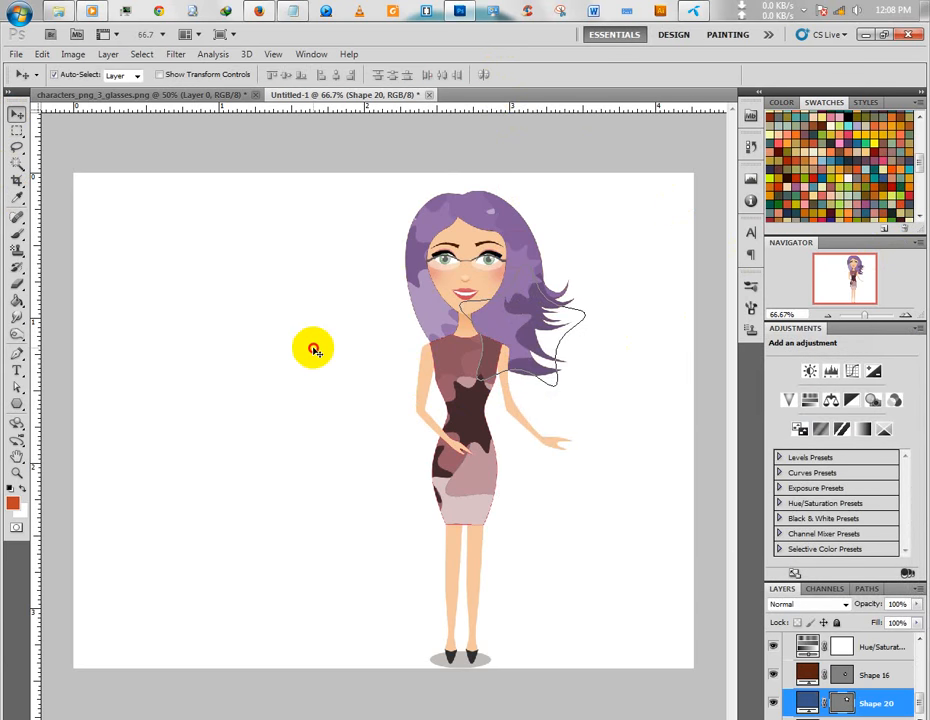
{"action": "left_click", "coordinate": [314, 350]}
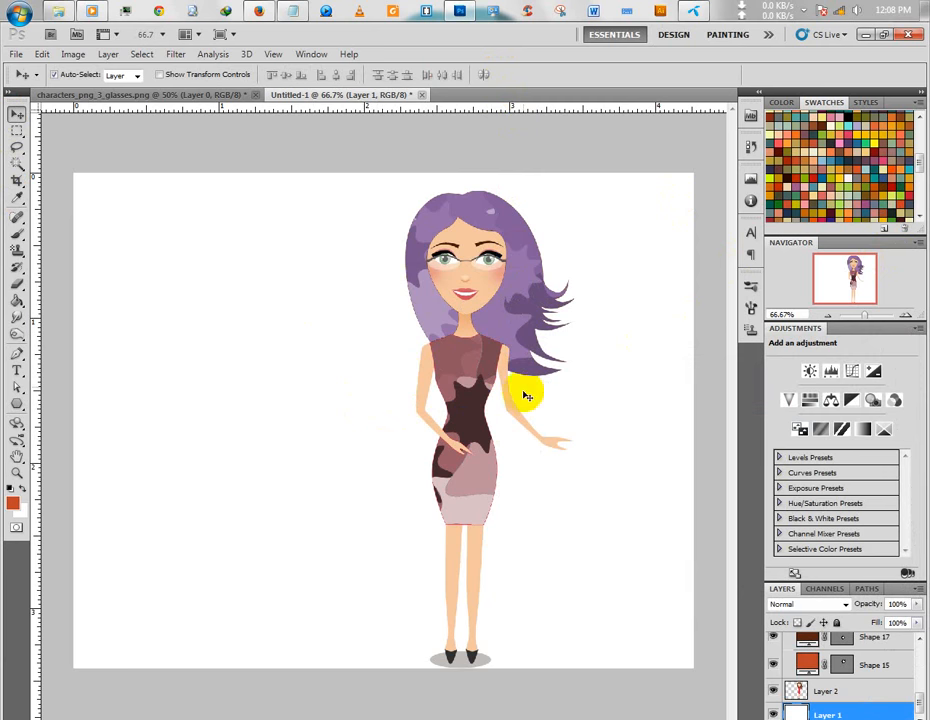
- Collapse Group 2 and move Group 1, Group 2 and Layer 2 together left toward the middle of the canvas
{"action": "scroll", "coordinate": [880, 676], "scroll_direction": "up", "scroll_amount": 5}
{"action": "left_click", "coordinate": [788, 645]}
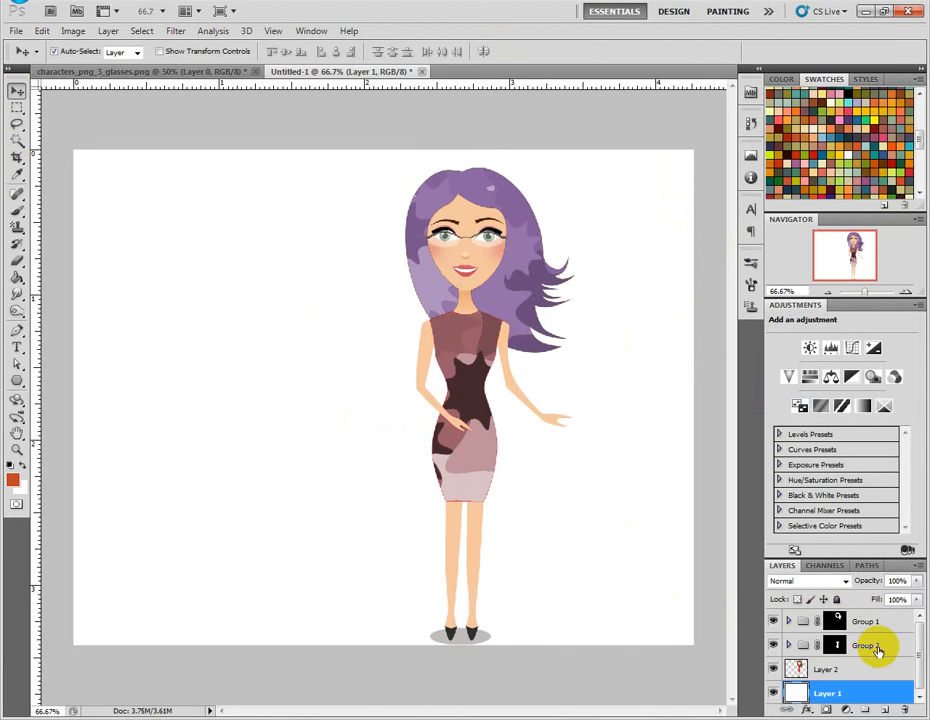
{"action": "left_click", "coordinate": [851, 646]}
{"action": "left_click", "coordinate": [872, 622], "text": "shift"}
{"action": "left_click", "coordinate": [869, 670], "text": "shift"}
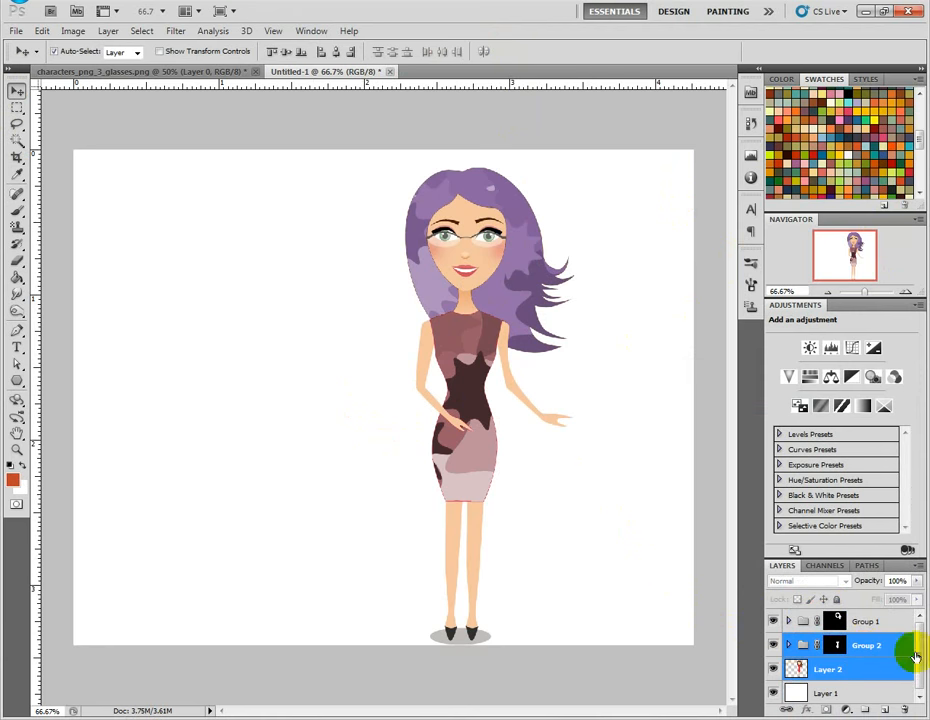
{"action": "left_click", "coordinate": [870, 621], "text": "shift"}
{"action": "left_click_drag", "start_coordinate": [490, 363], "coordinate": [360, 344]}
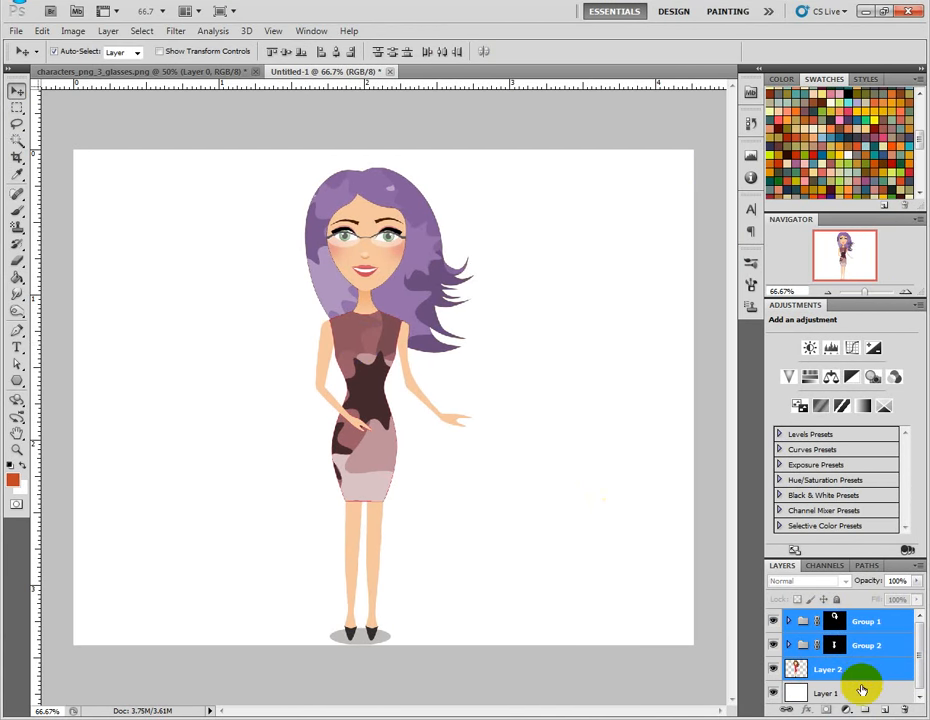
- Add a Gradient fill layer directly above the white background, Layer 1
{"action": "left_click", "coordinate": [862, 692]}
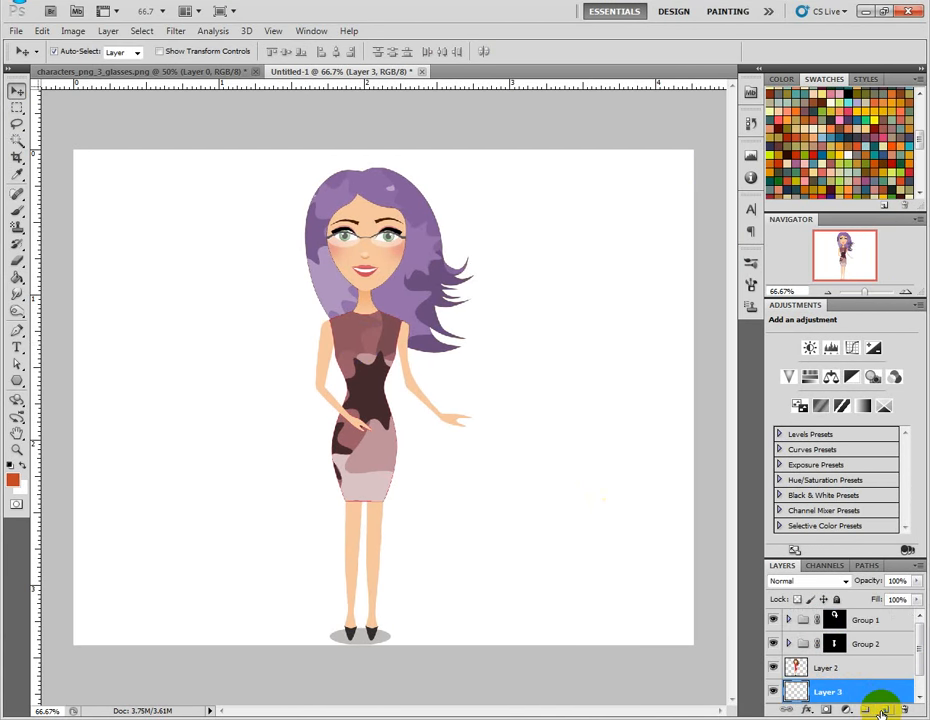
{"action": "key", "text": "ctrl+z"}
{"action": "left_click", "coordinate": [843, 710]}
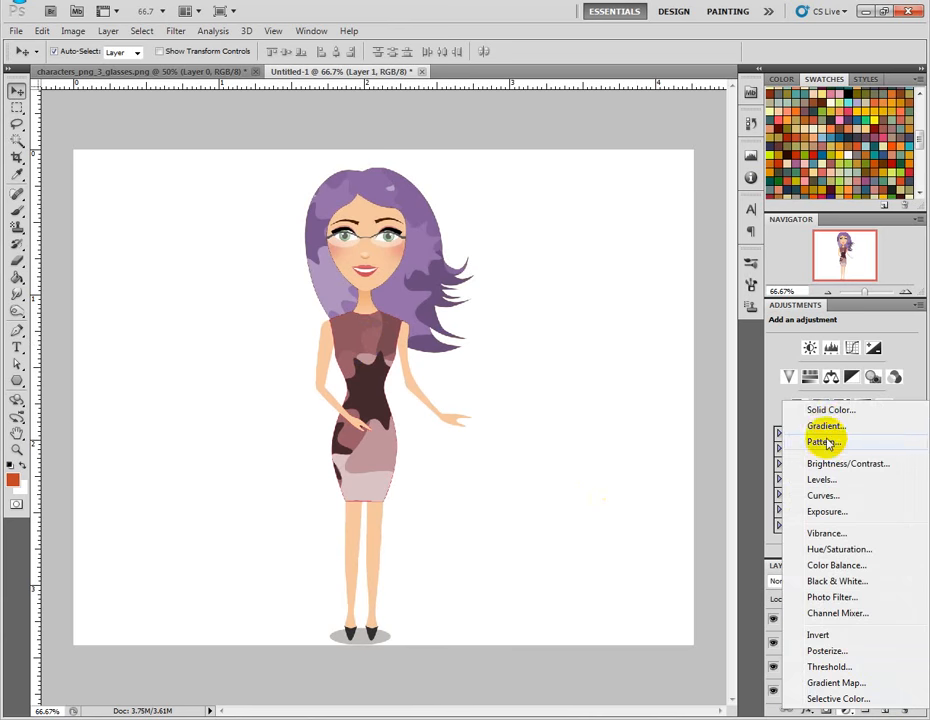
{"action": "left_click", "coordinate": [829, 426]}
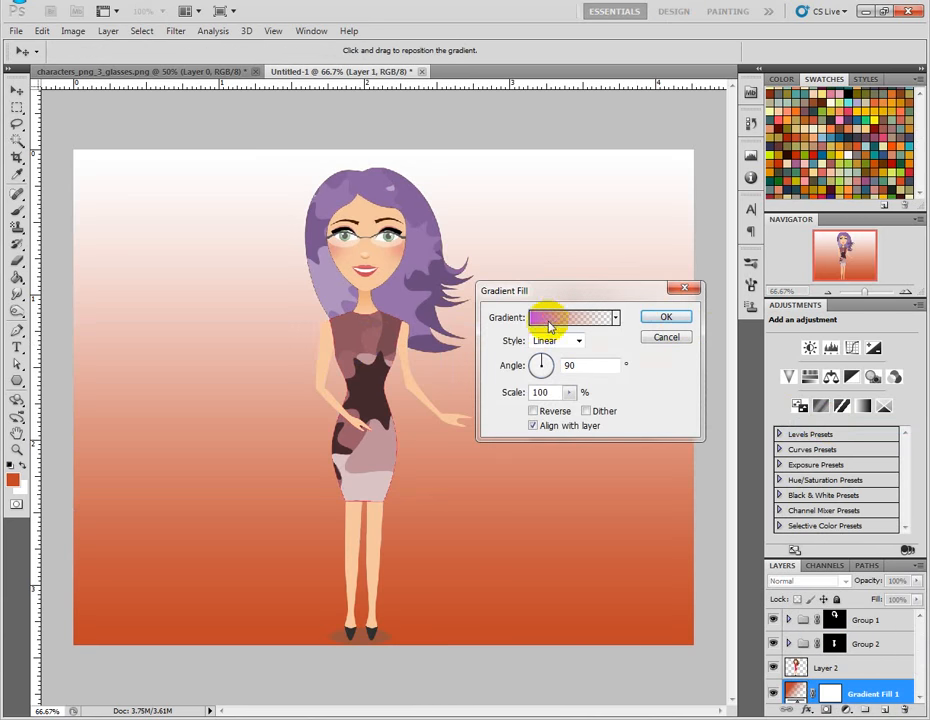
- Set the gradient's starting color stop to light grey
{"action": "left_click", "coordinate": [546, 311]}
{"action": "double_click", "coordinate": [484, 503]}
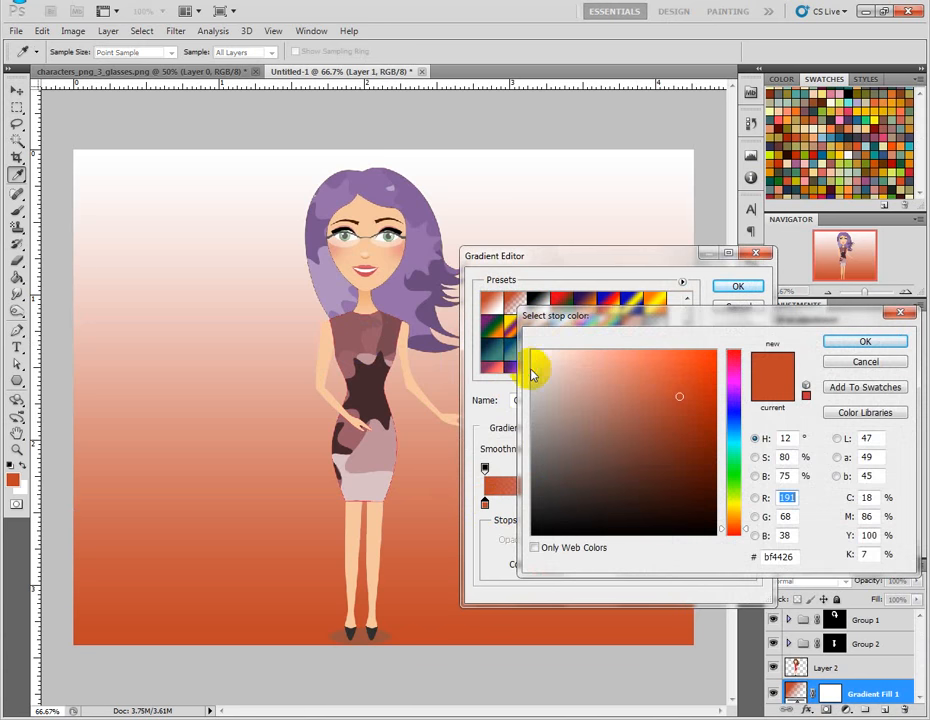
{"action": "left_click", "coordinate": [528, 373]}
{"action": "key", "text": "Return"}
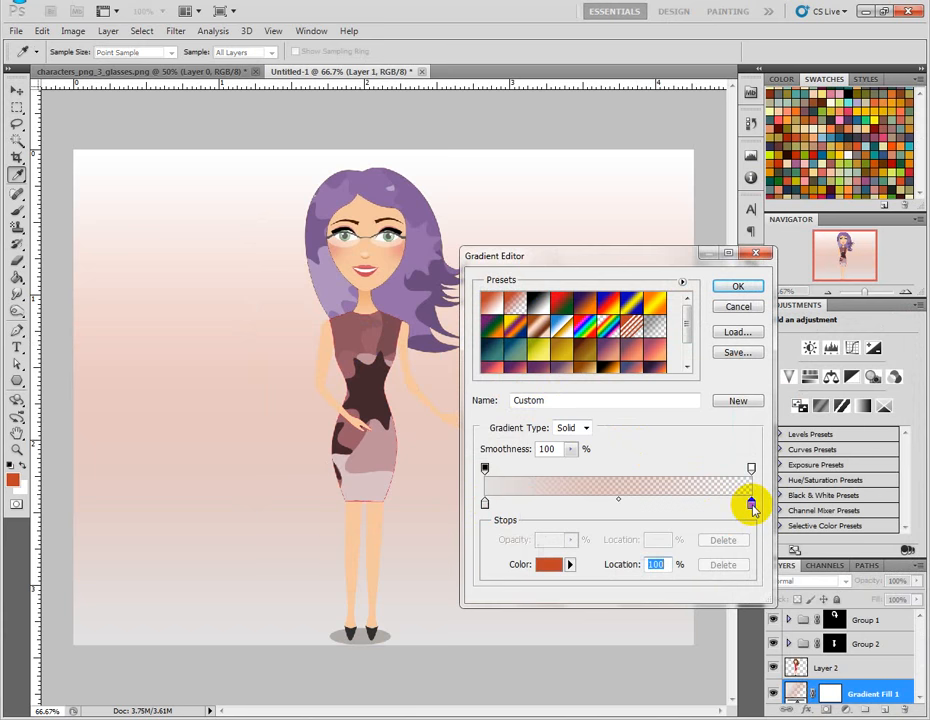
- Set the gradient's end color stop to grey c3c3c3 and accept the edited gradient
{"action": "double_click", "coordinate": [751, 505]}
{"action": "left_click_drag", "start_coordinate": [531, 380], "coordinate": [531, 398]}
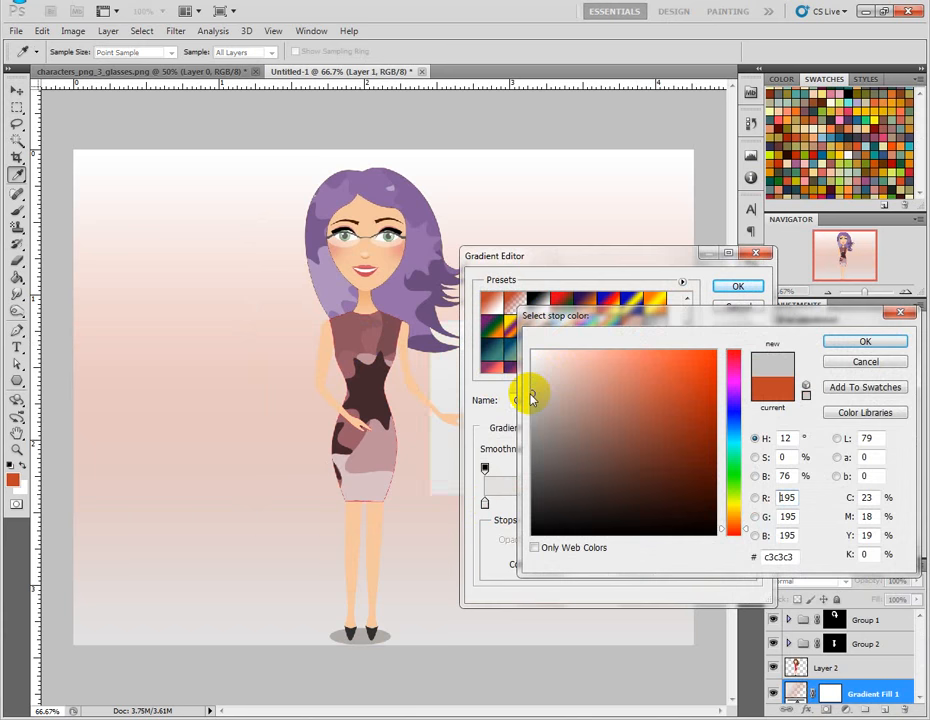
{"action": "key", "text": "Return"}
{"action": "key", "text": "Return"}
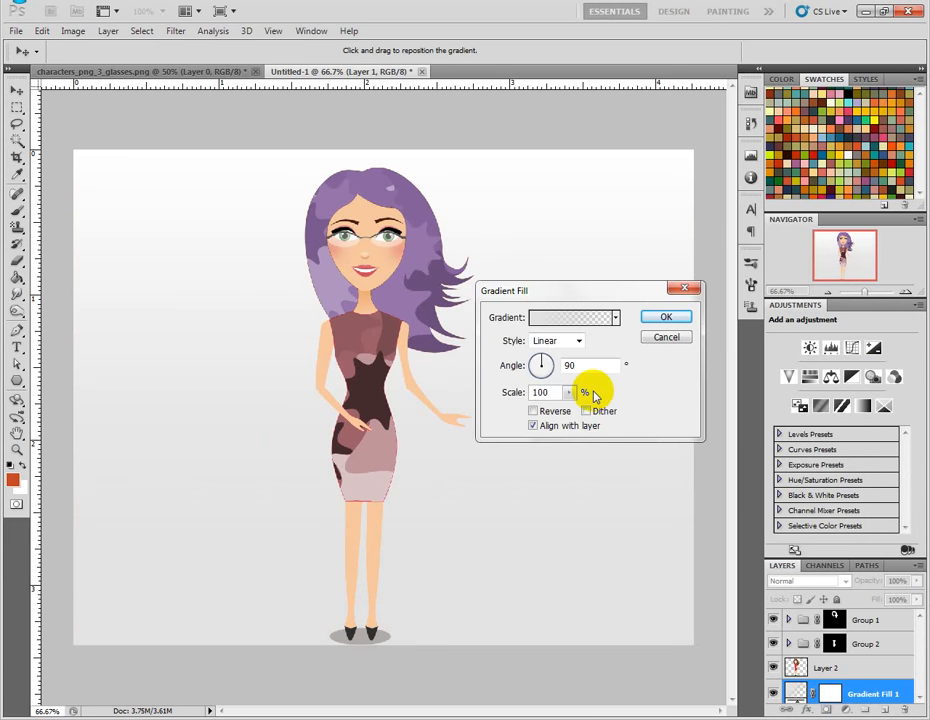
- Make the gradient fill radial at 150% scale, reversed and with dithering enabled, and accept the fill settings
{"action": "left_click", "coordinate": [560, 341]}
{"action": "left_click", "coordinate": [564, 367]}
{"action": "left_click", "coordinate": [568, 393]}
{"action": "left_click_drag", "start_coordinate": [565, 410], "coordinate": [660, 401]}
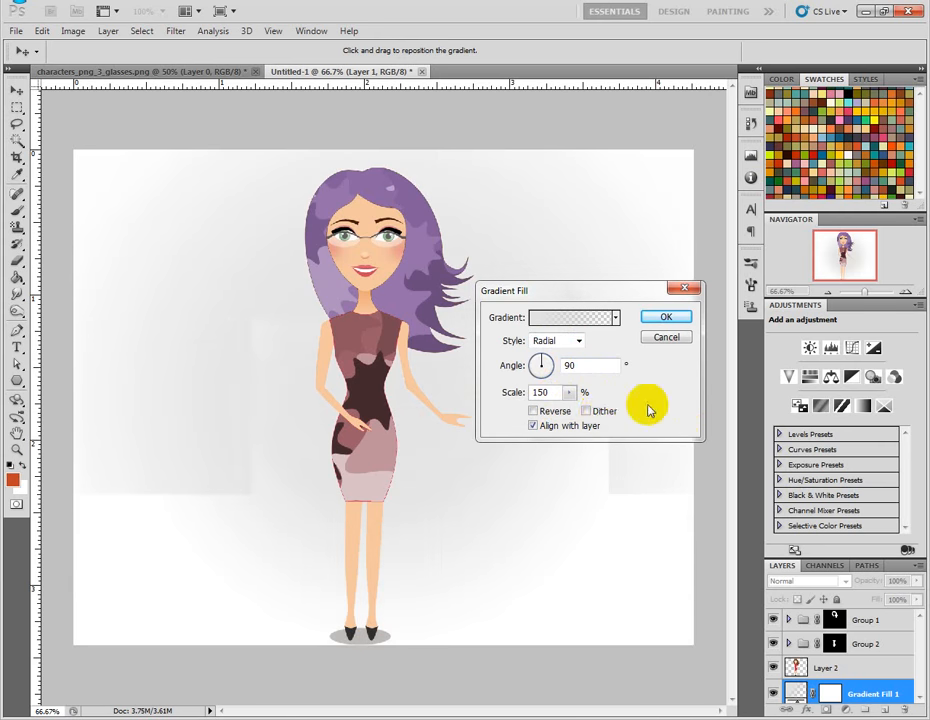
{"action": "left_click", "coordinate": [562, 412]}
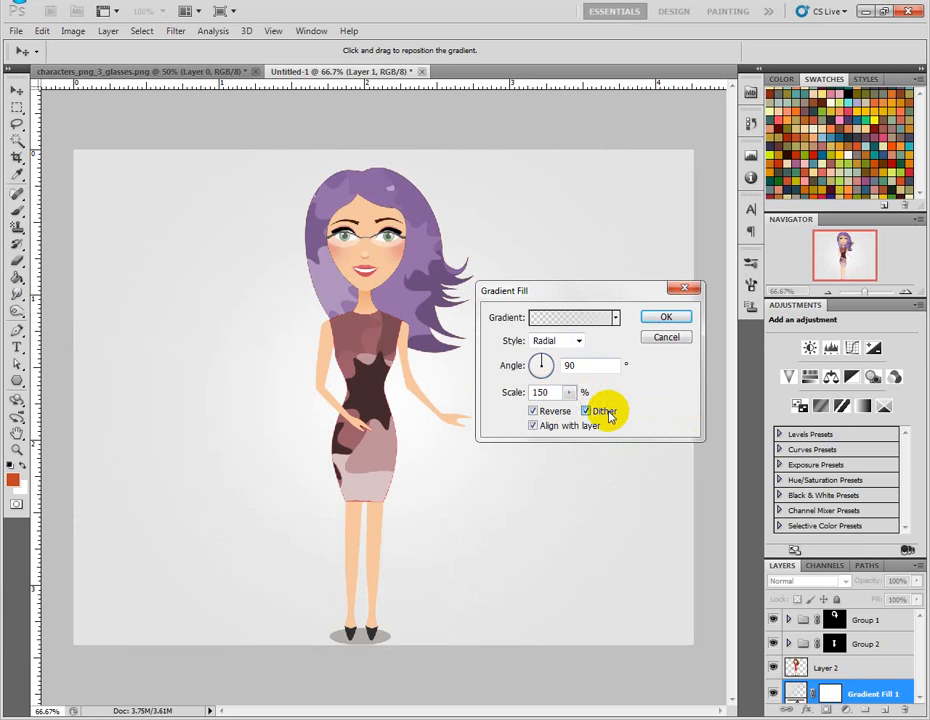
{"action": "key", "text": "Return"}
{"action": "scroll", "coordinate": [872, 690], "scroll_direction": "down", "scroll_amount": 2}
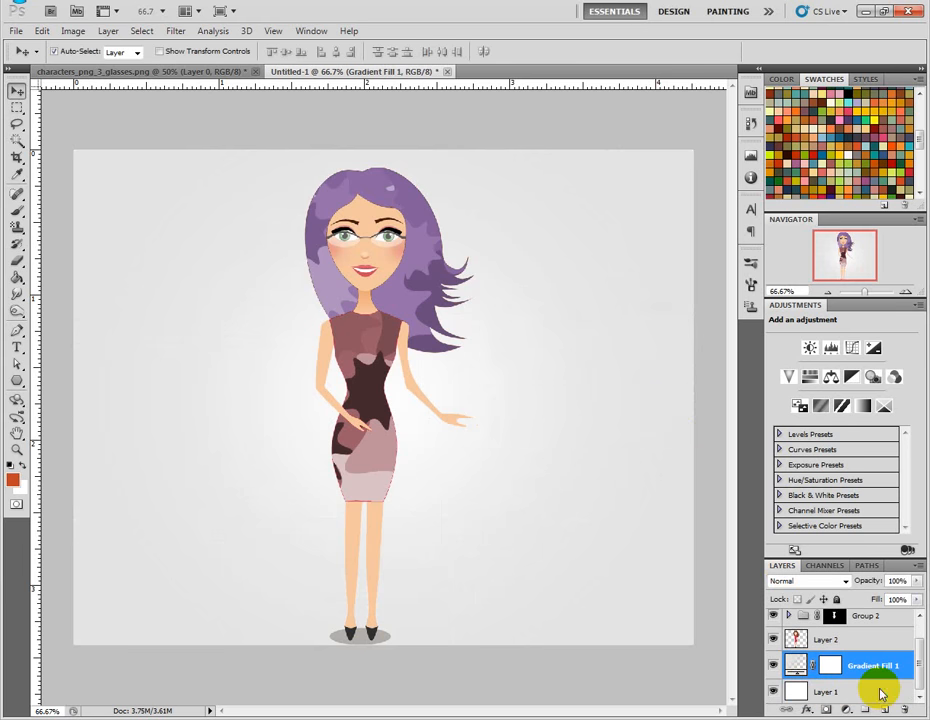
{"action": "left_click", "coordinate": [878, 694]}
{"action": "double_click", "coordinate": [877, 695]}
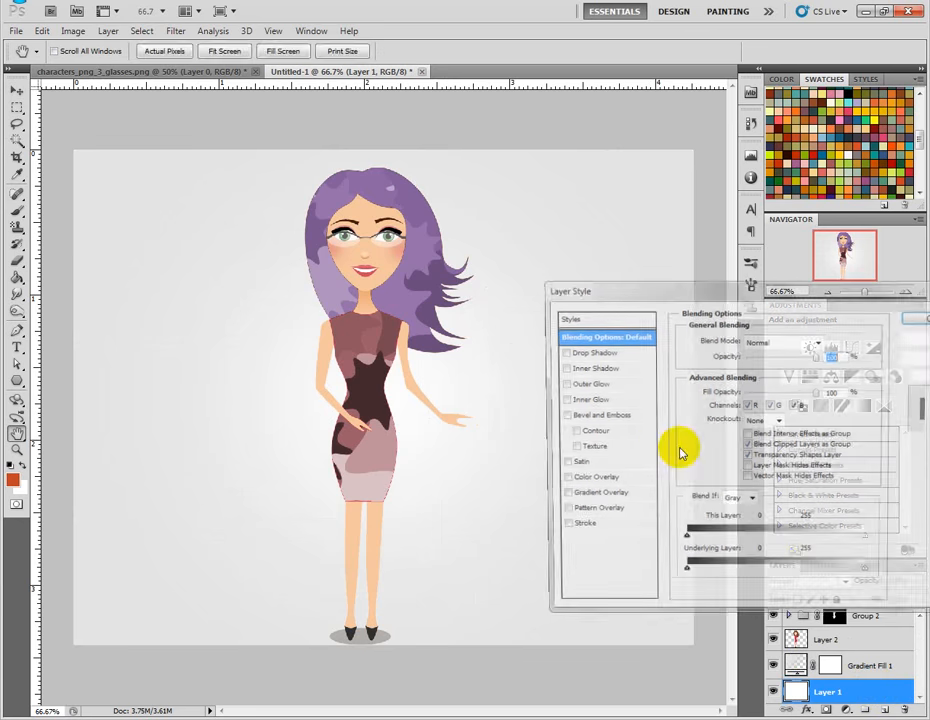
{"action": "left_click", "coordinate": [593, 497]}
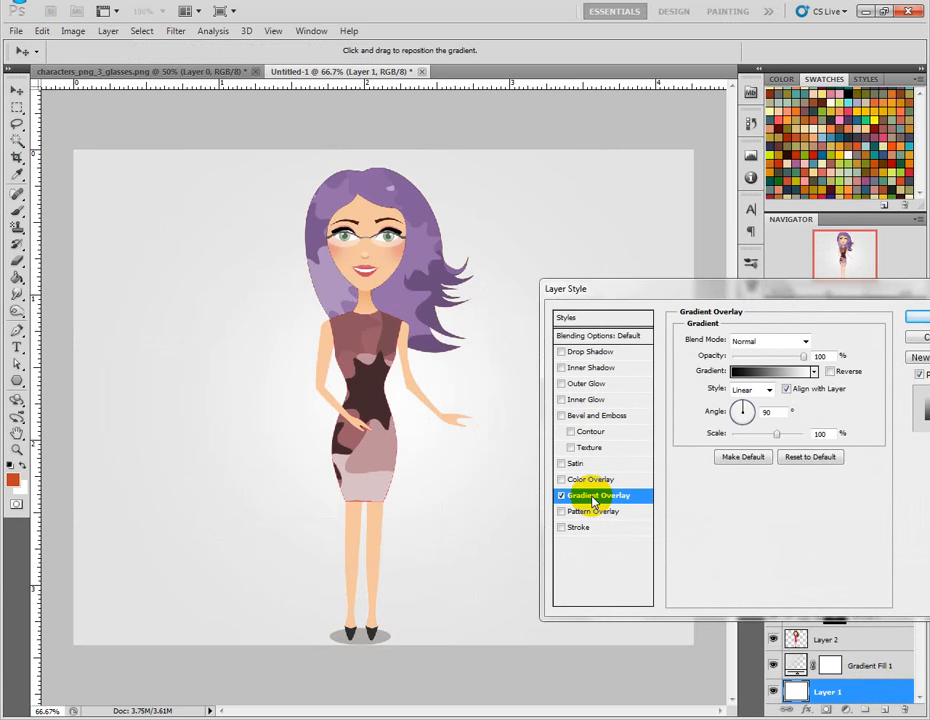
{"action": "left_click", "coordinate": [561, 497]}
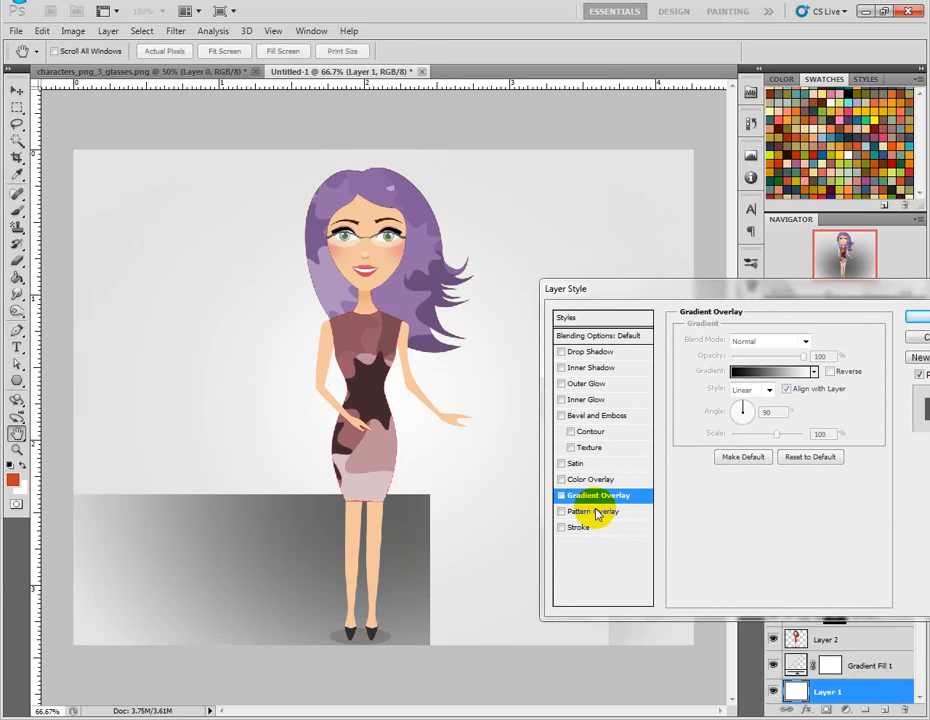
{"action": "left_click", "coordinate": [918, 338]}
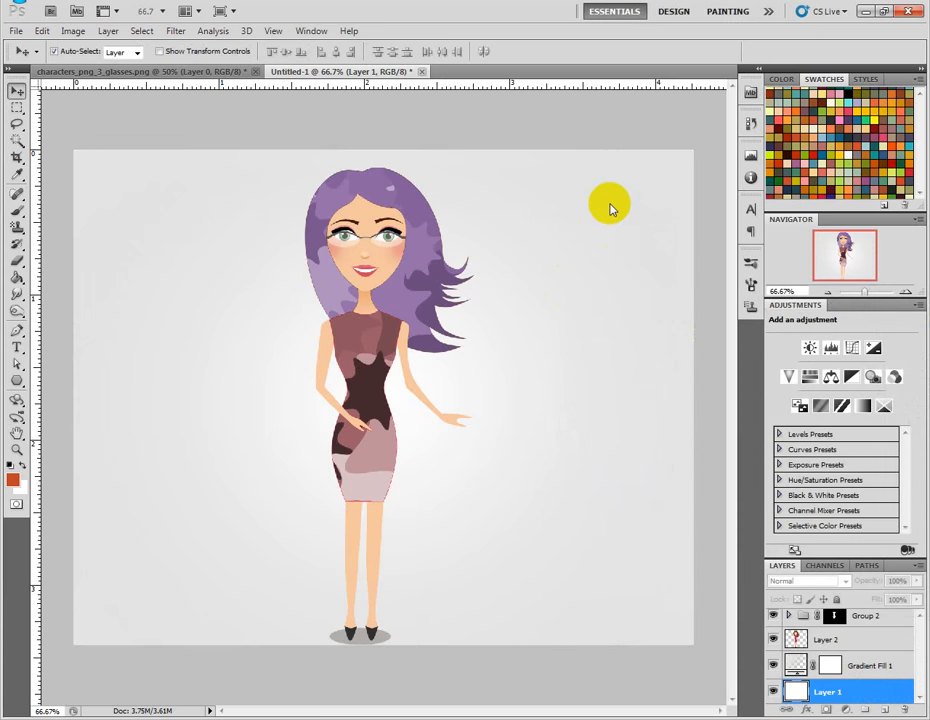